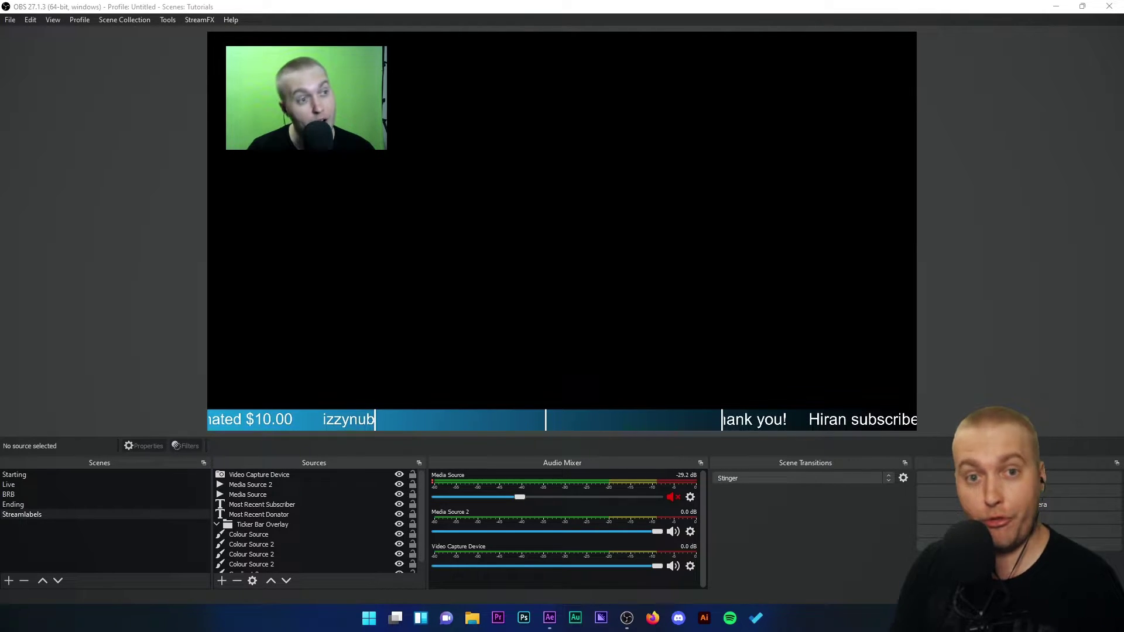
Check the Video Capture Device source's bounds in OBS, then switch to After Effects
{"action": "left_click", "coordinate": [317, 85]}
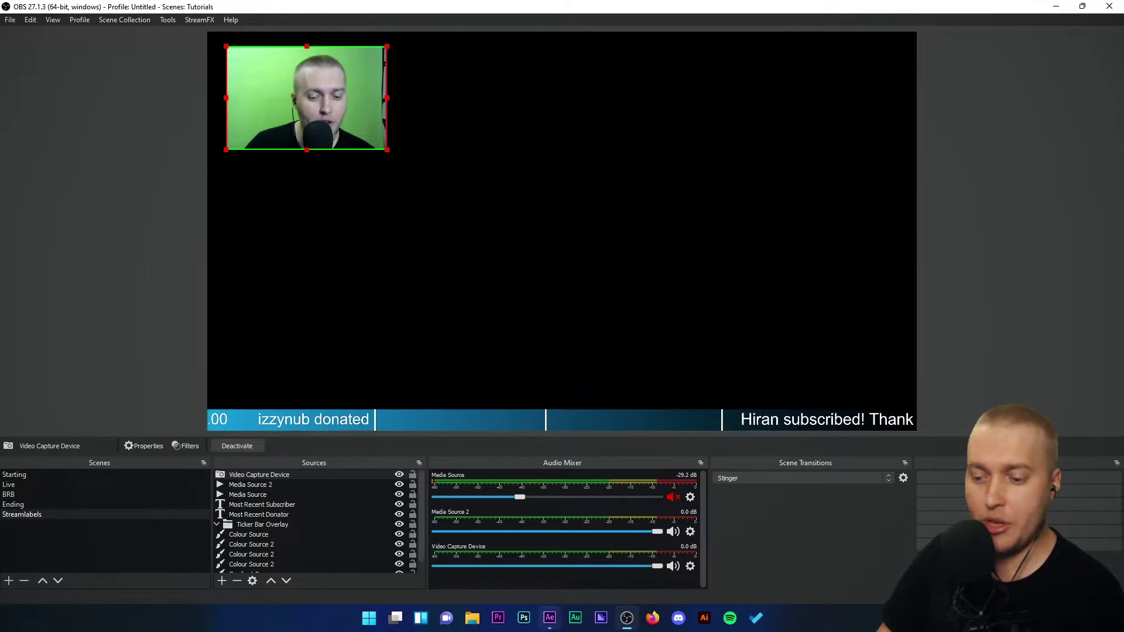
{"action": "left_click", "coordinate": [546, 624]}
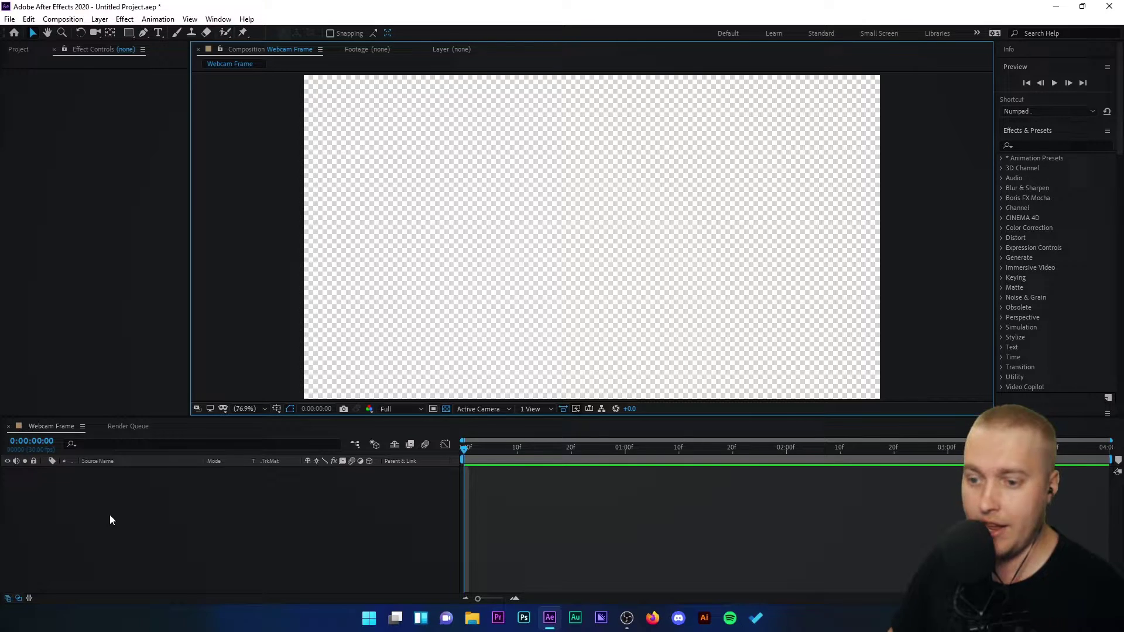
{"action": "left_click", "coordinate": [63, 19]}
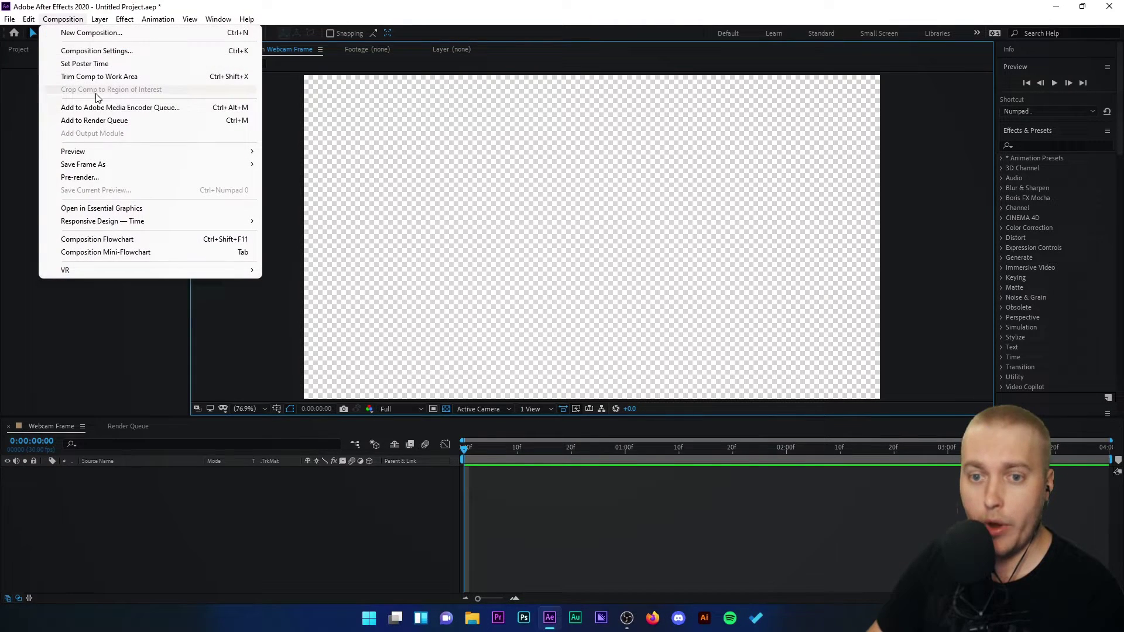
{"action": "left_click", "coordinate": [94, 55]}
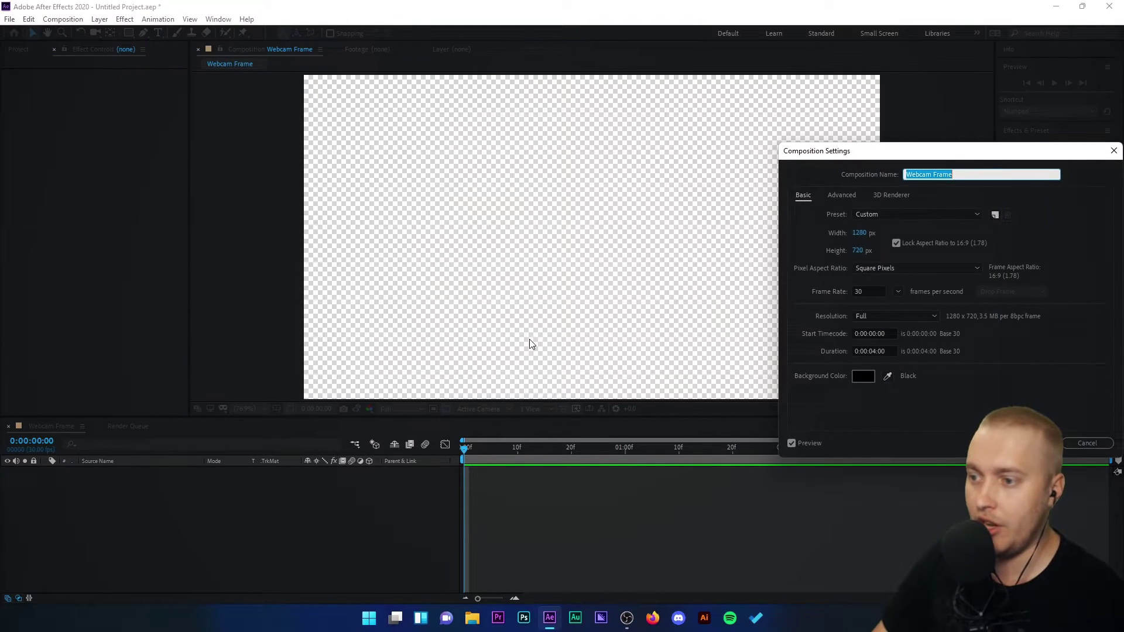
{"action": "left_click_drag", "start_coordinate": [990, 146], "coordinate": [628, 119]}
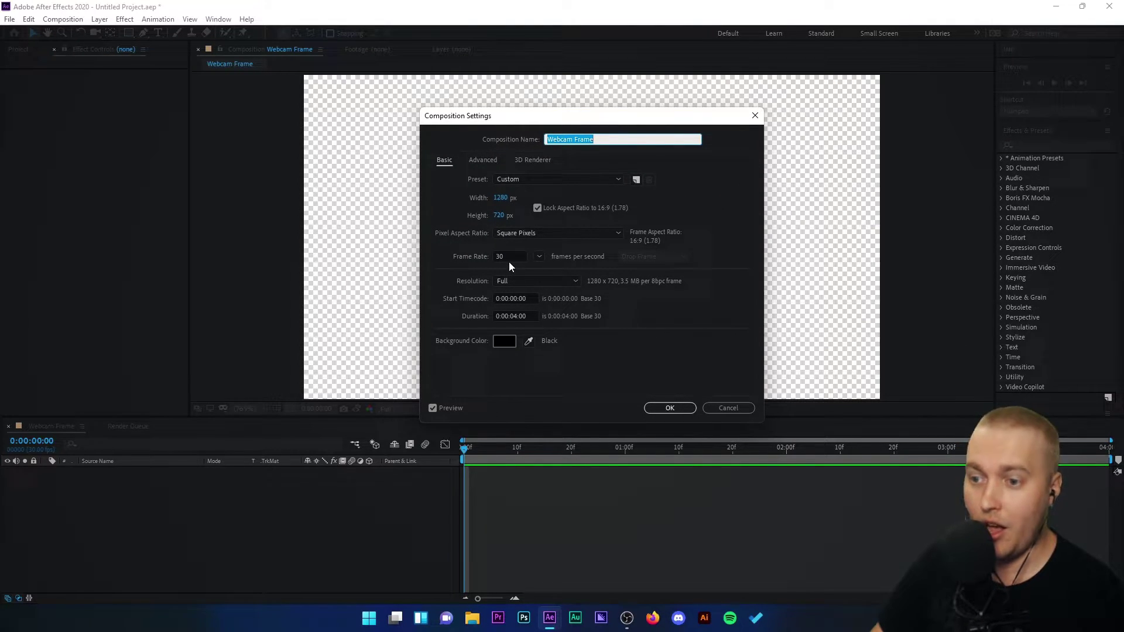
{"action": "left_click", "coordinate": [515, 316]}
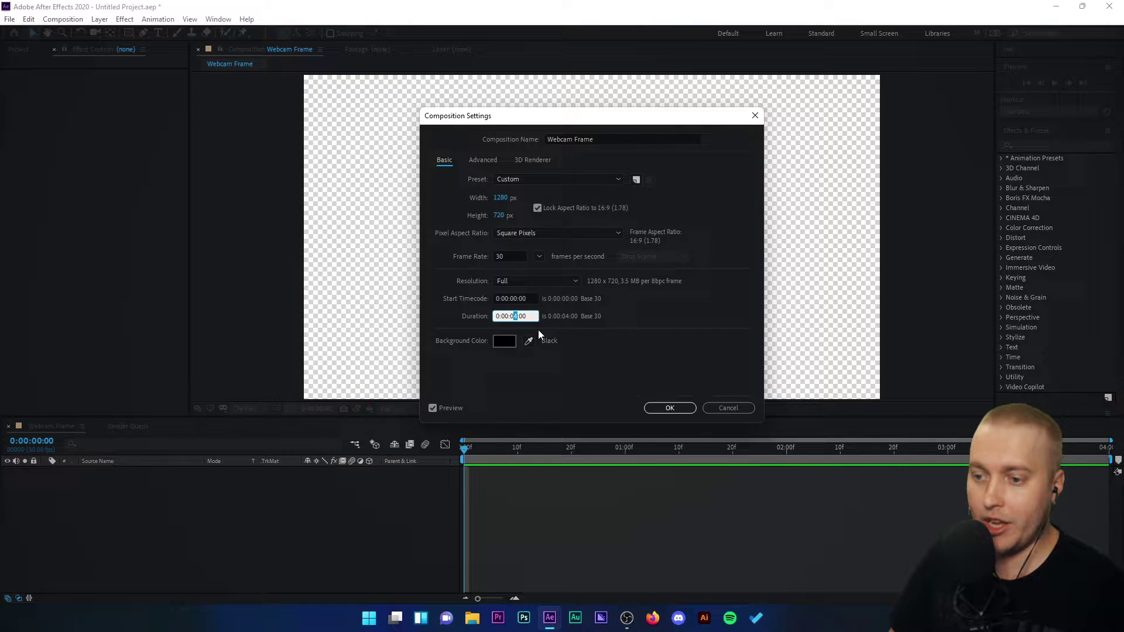
{"action": "left_click", "coordinate": [670, 409]}
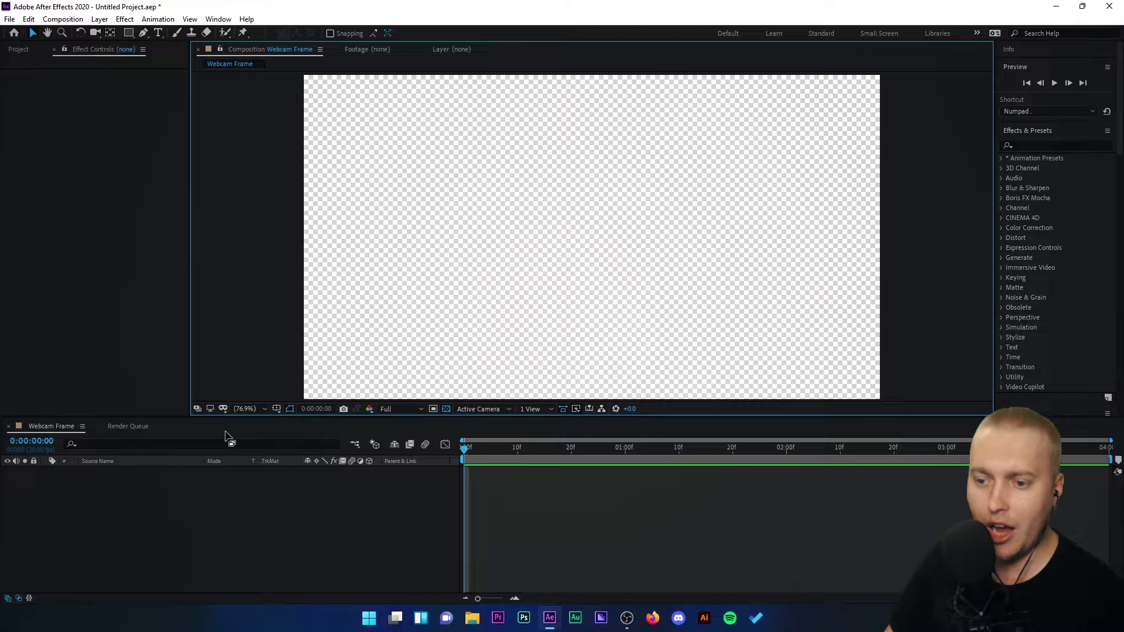
{"action": "left_click", "coordinate": [250, 408]}
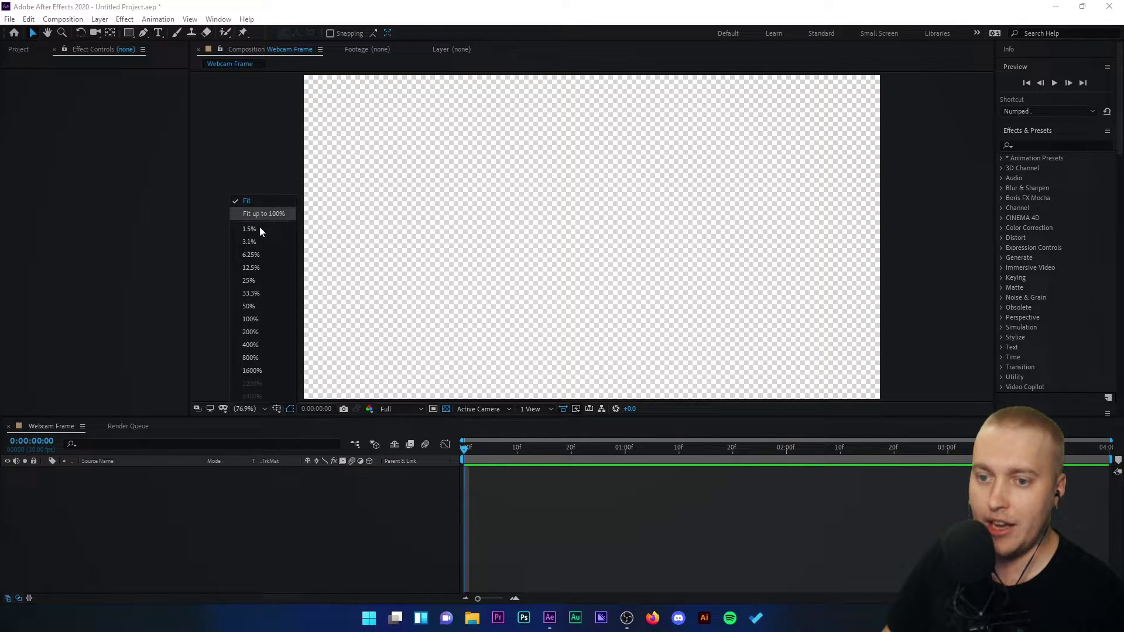
{"action": "left_click", "coordinate": [252, 254]}
{"action": "left_click", "coordinate": [241, 409]}
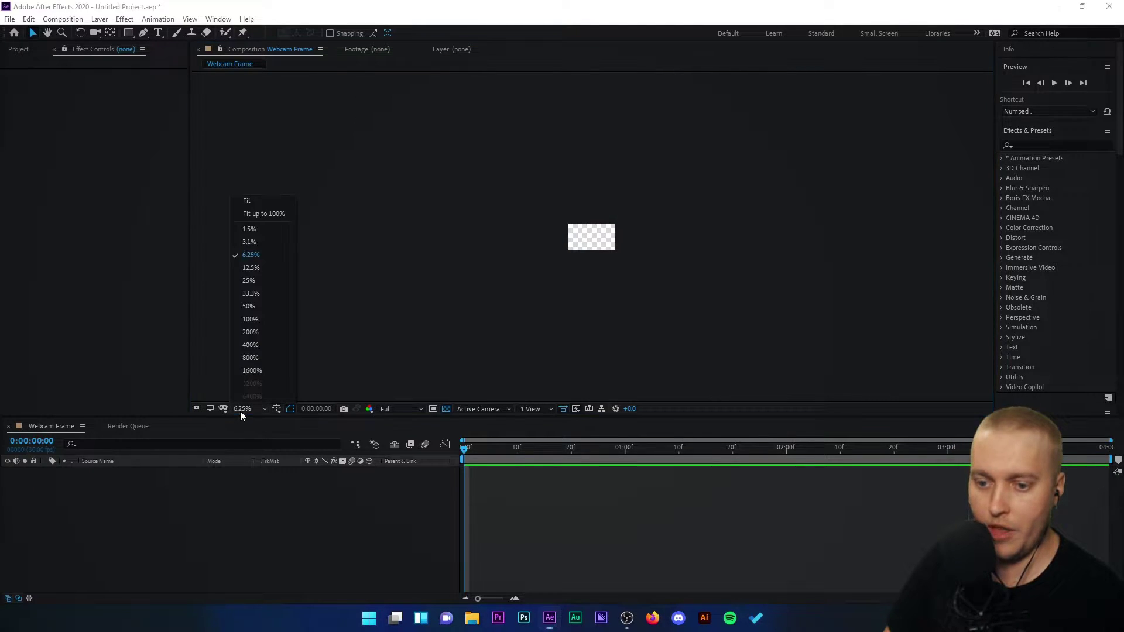
{"action": "left_click", "coordinate": [275, 210]}
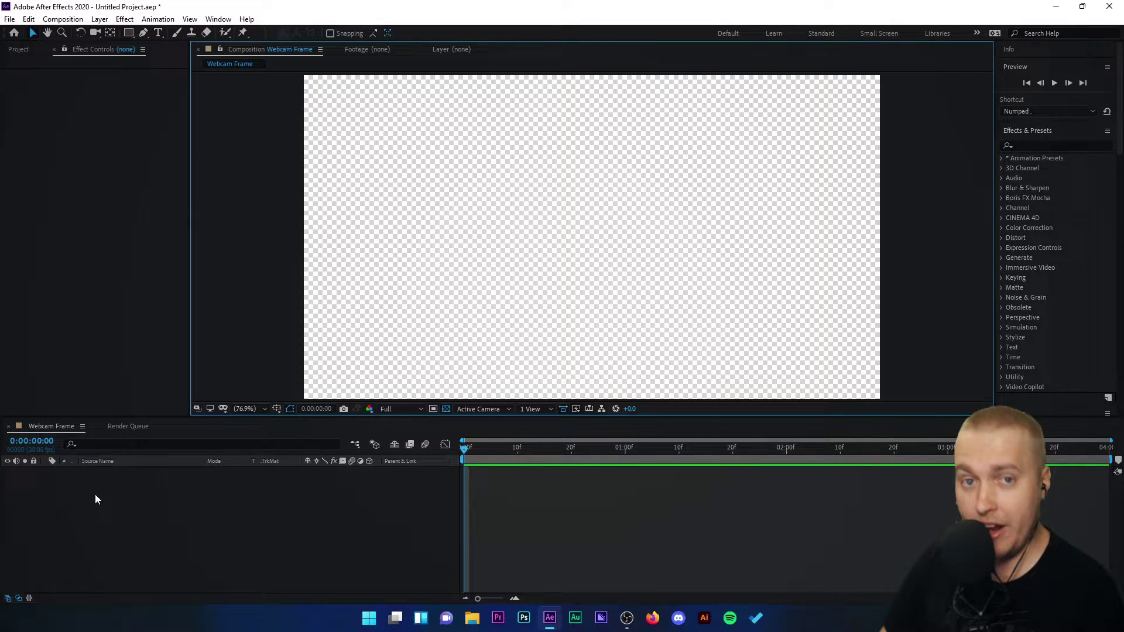
Choose the Rectangle tool with its Fill set to None
{"action": "left_click", "coordinate": [130, 34]}
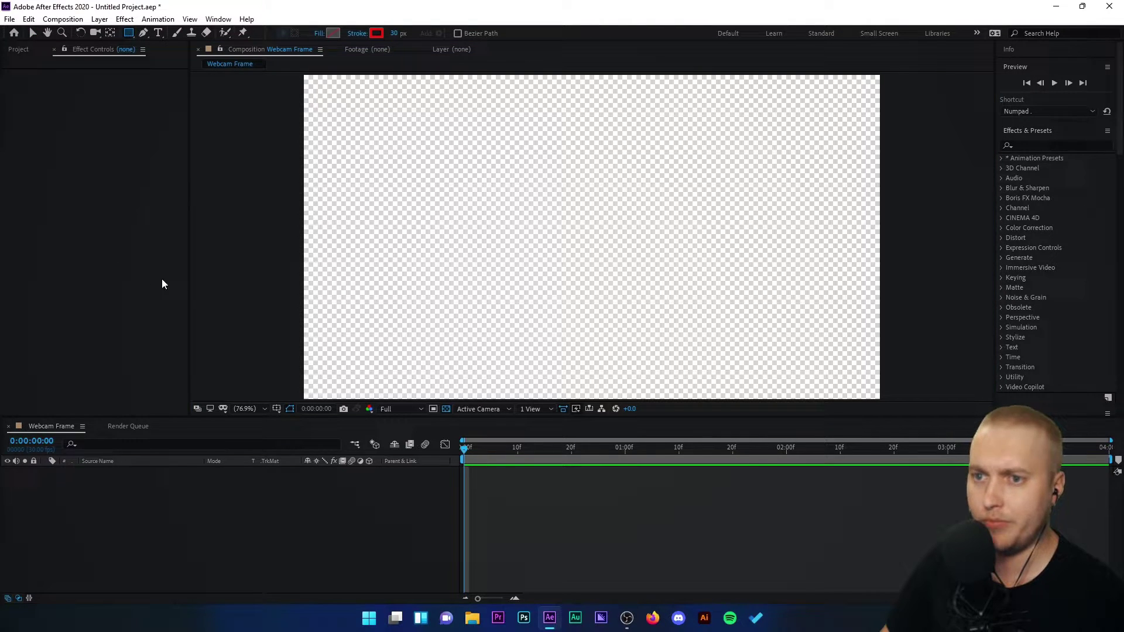
{"action": "left_click", "coordinate": [318, 33]}
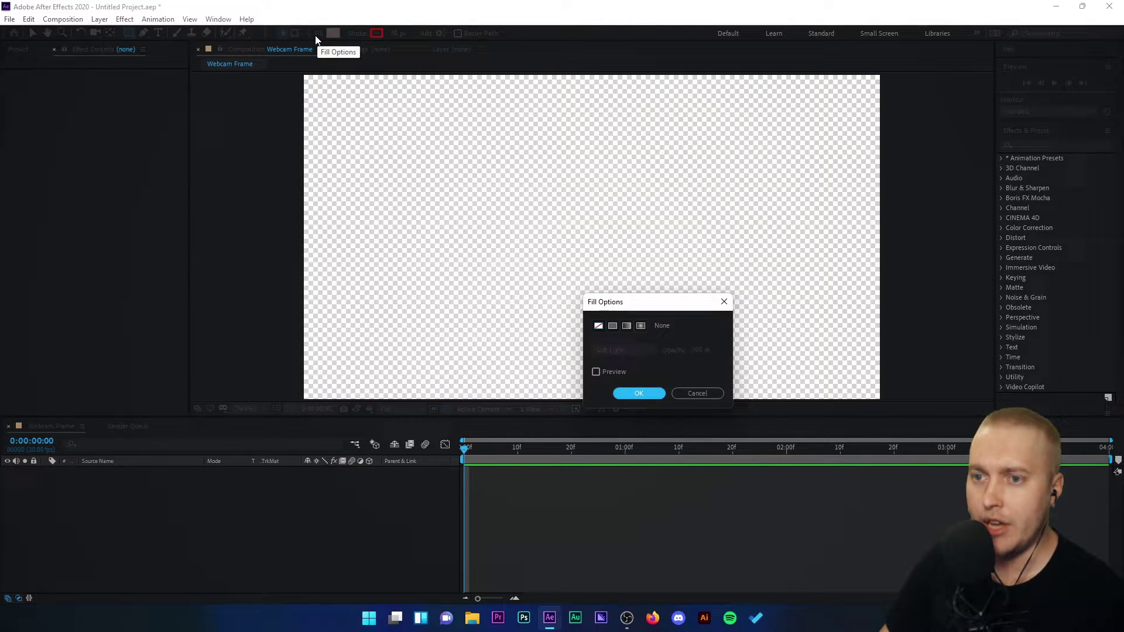
{"action": "left_click_drag", "start_coordinate": [618, 306], "coordinate": [450, 151]}
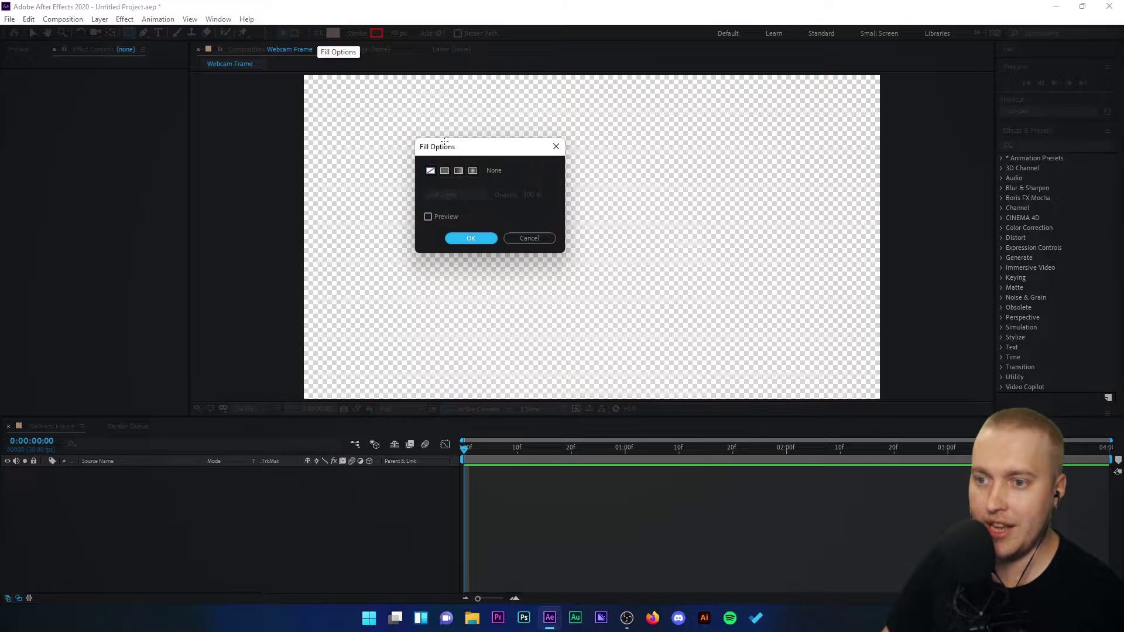
{"action": "left_click", "coordinate": [432, 171]}
{"action": "left_click", "coordinate": [462, 239]}
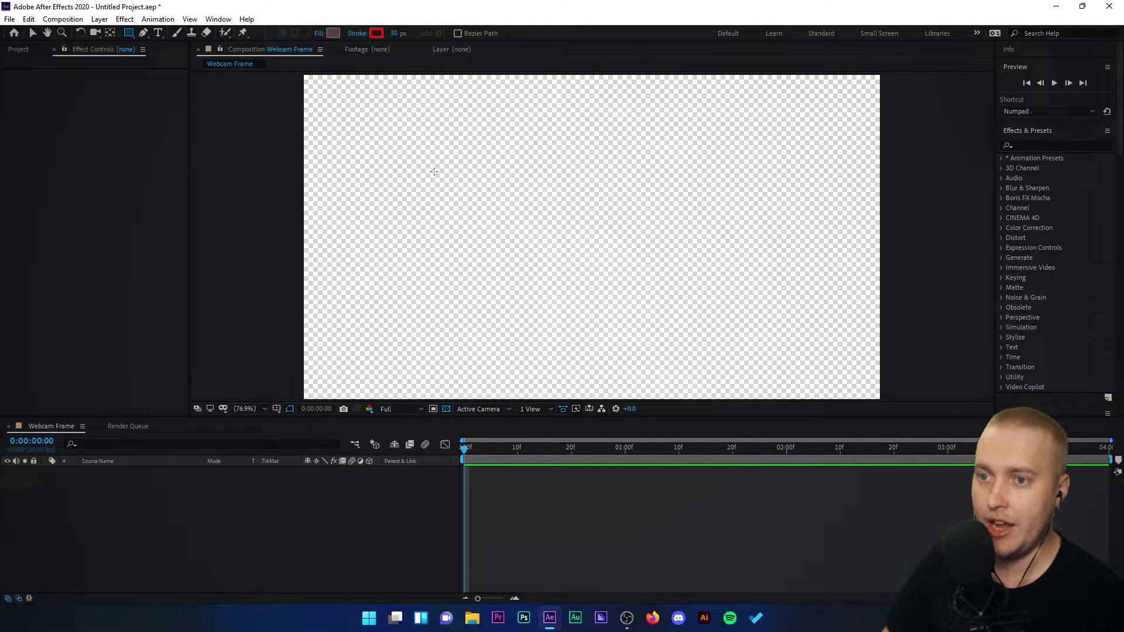
Give new shapes a solid blue (0066FF) 30 px stroke and draw a rectangle near the top-left
{"action": "left_click", "coordinate": [359, 33]}
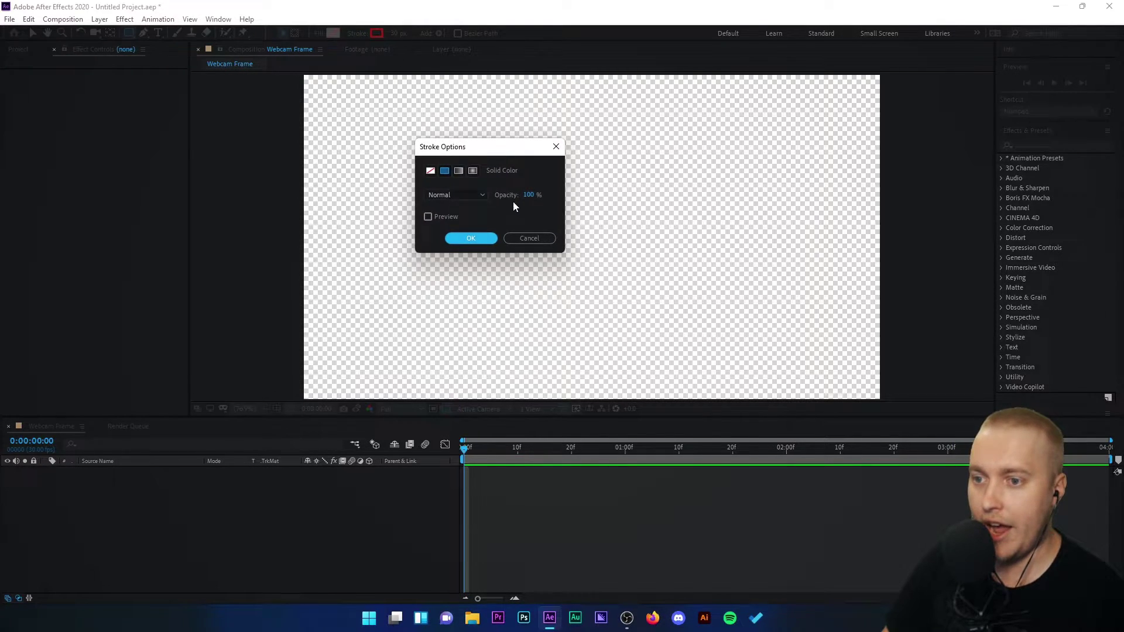
{"action": "left_click", "coordinate": [478, 235]}
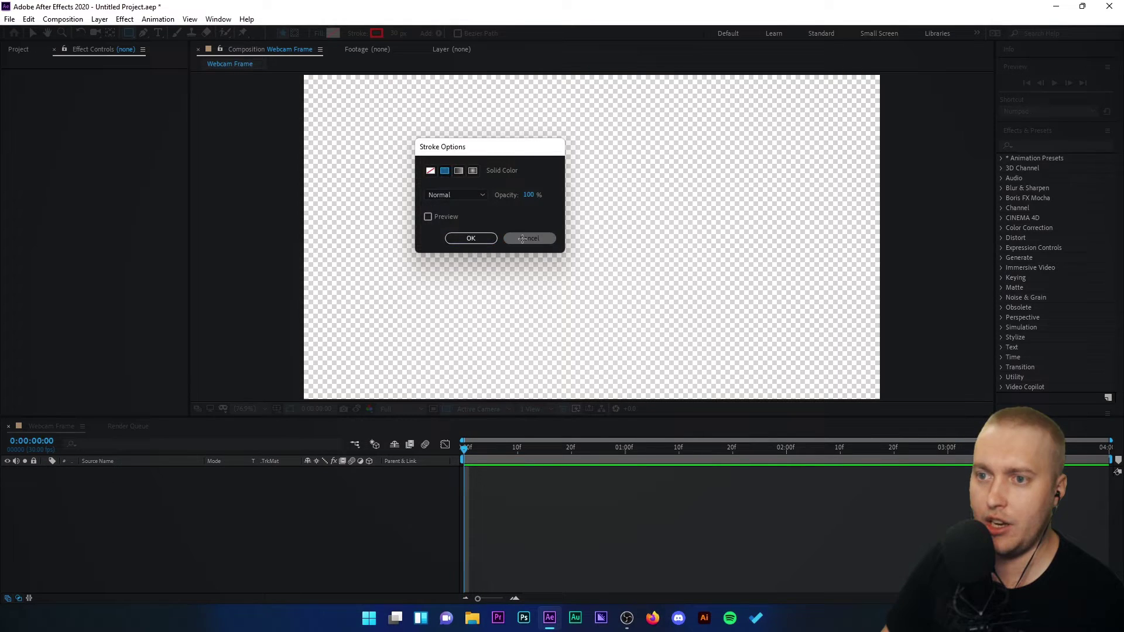
{"action": "left_click", "coordinate": [378, 34]}
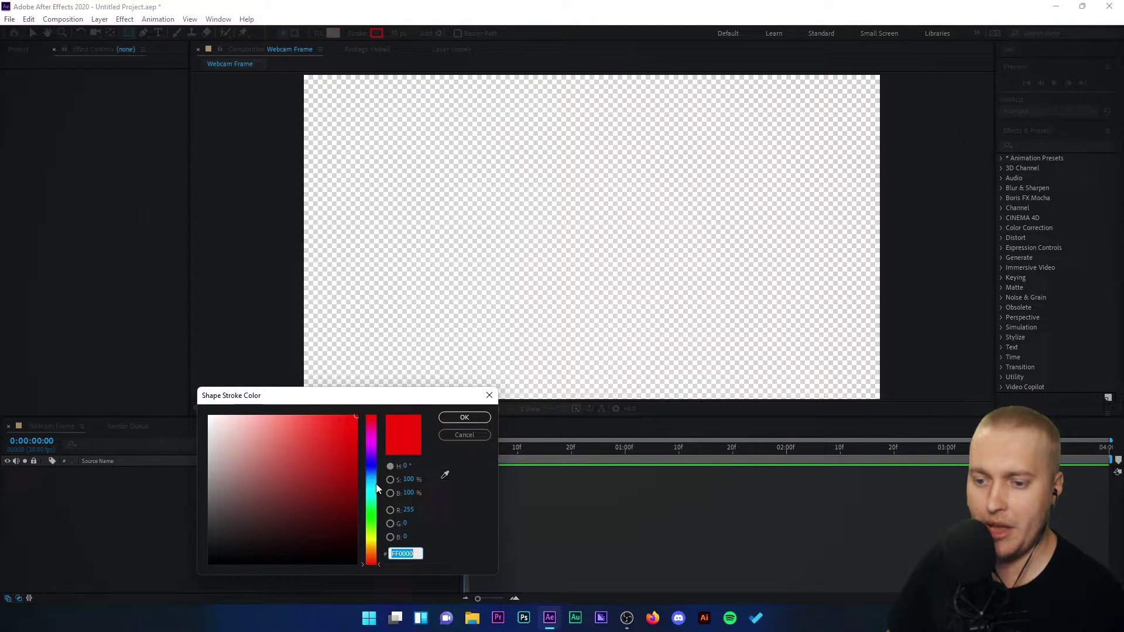
{"action": "left_click_drag", "start_coordinate": [376, 488], "coordinate": [373, 476]}
{"action": "left_click", "coordinate": [464, 416]}
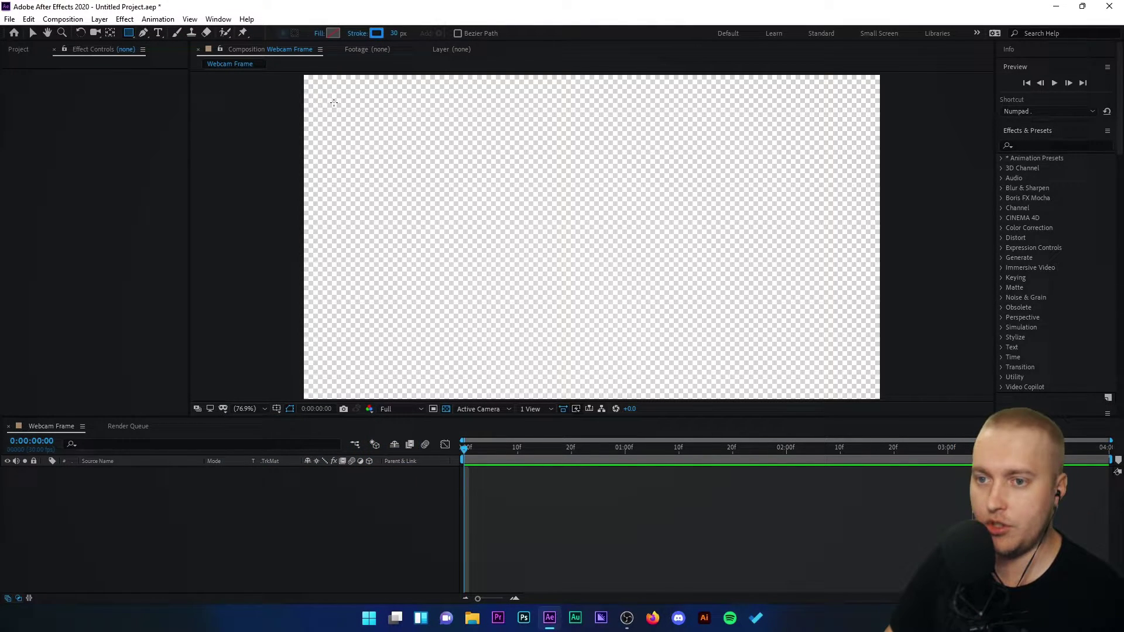
{"action": "left_click_drag", "start_coordinate": [362, 121], "coordinate": [771, 370]}
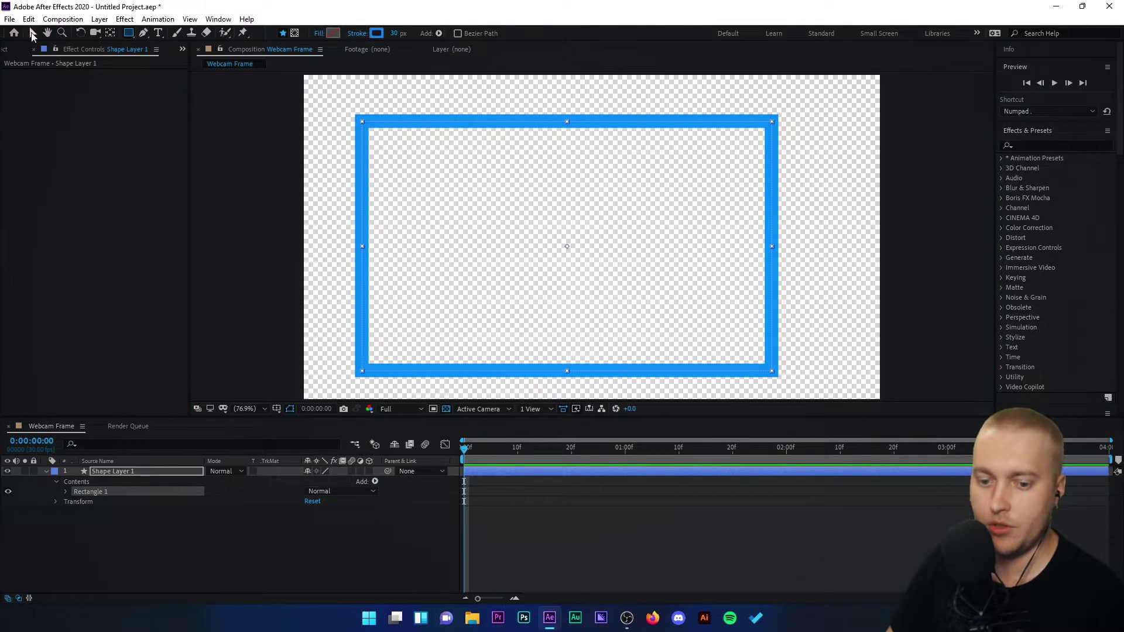
Nudge the rectangle right and centre its anchor point in the layer content
{"action": "left_click", "coordinate": [48, 34]}
{"action": "left_click", "coordinate": [33, 33]}
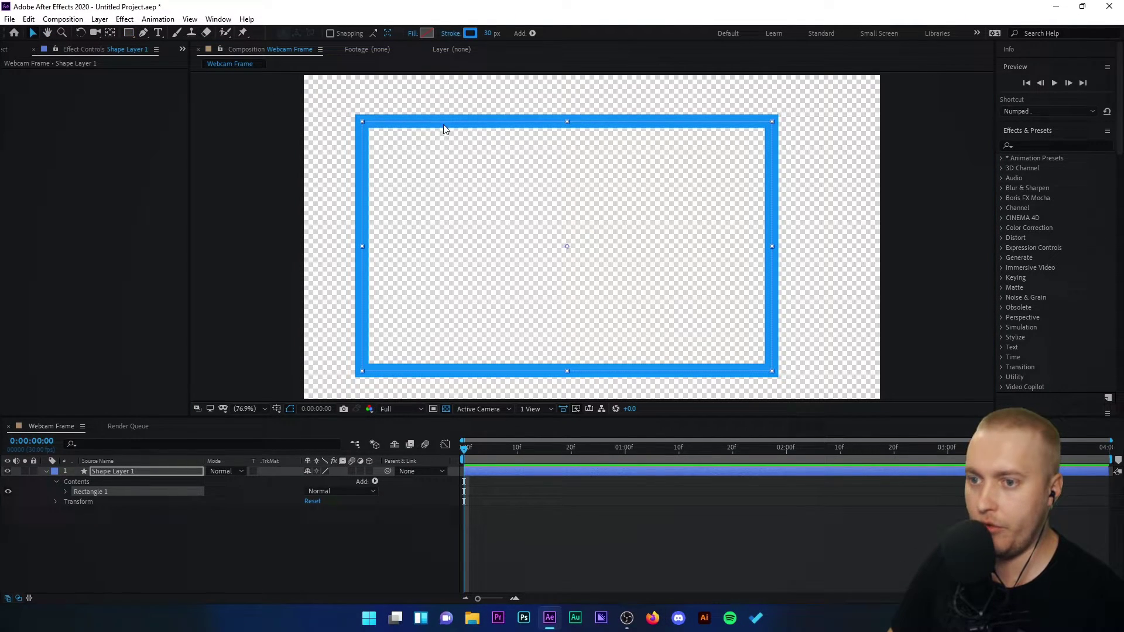
{"action": "left_click_drag", "start_coordinate": [444, 126], "coordinate": [474, 119]}
{"action": "right_click", "coordinate": [474, 119]}
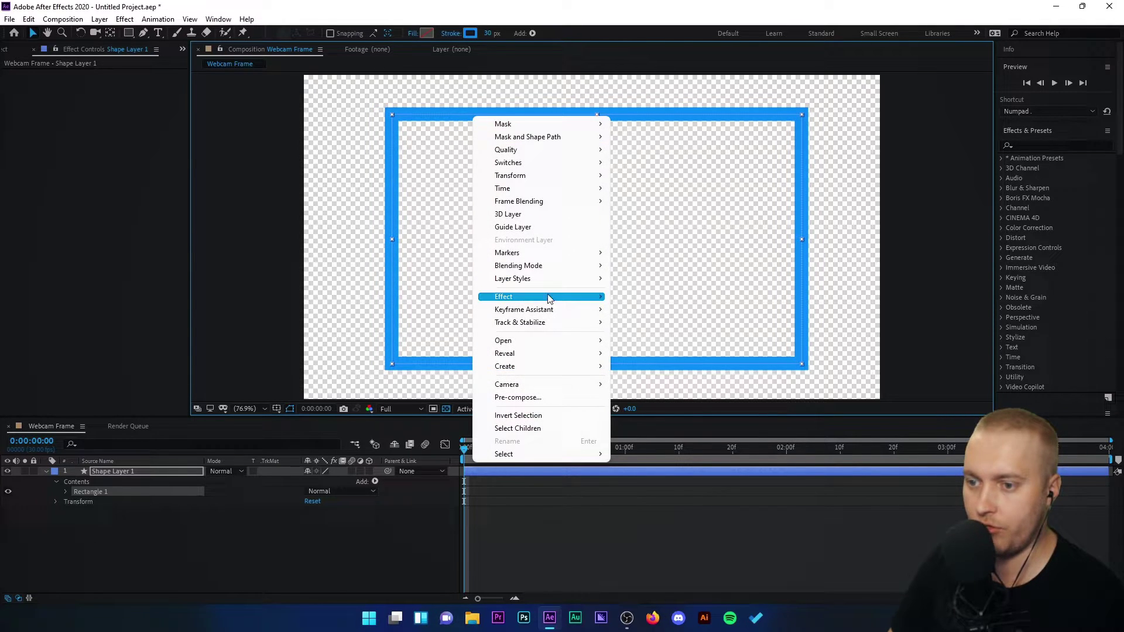
{"action": "mouse_move", "coordinate": [547, 175]}
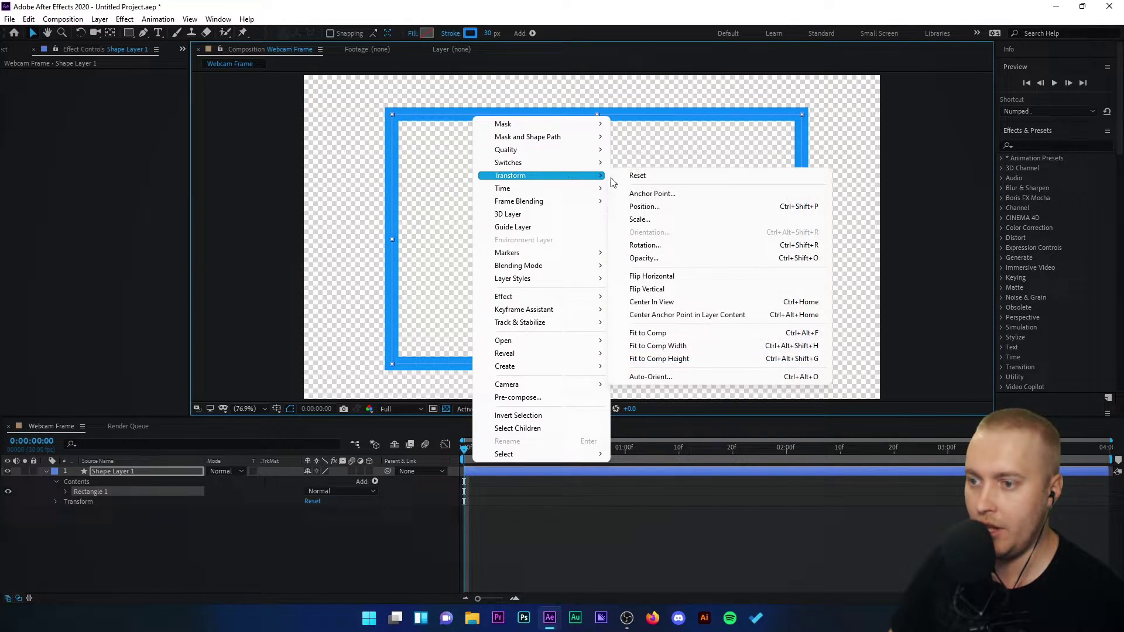
{"action": "left_click", "coordinate": [673, 315]}
Centre the rectangle in the composition view
{"action": "right_click", "coordinate": [592, 105]}
{"action": "right_click", "coordinate": [537, 117]}
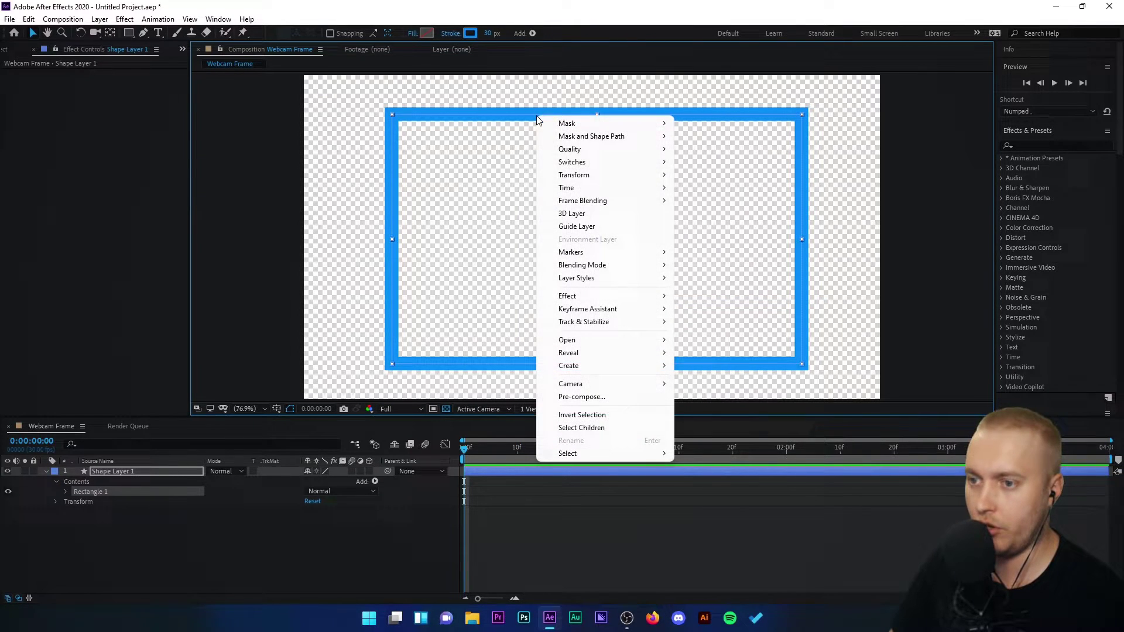
{"action": "mouse_move", "coordinate": [576, 175]}
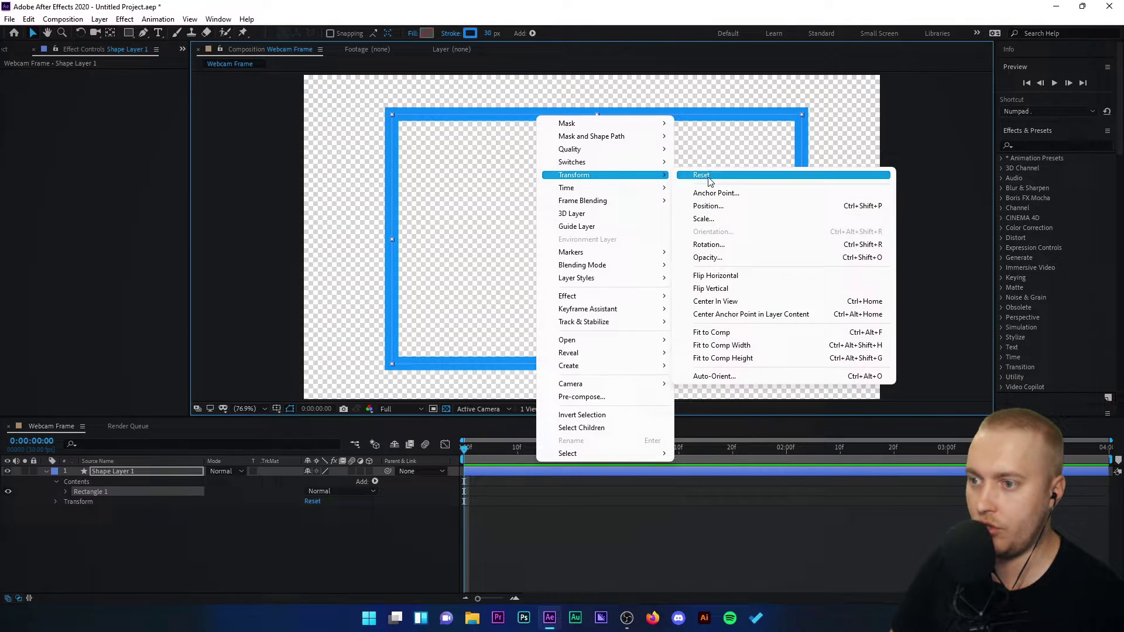
{"action": "left_click", "coordinate": [739, 302]}
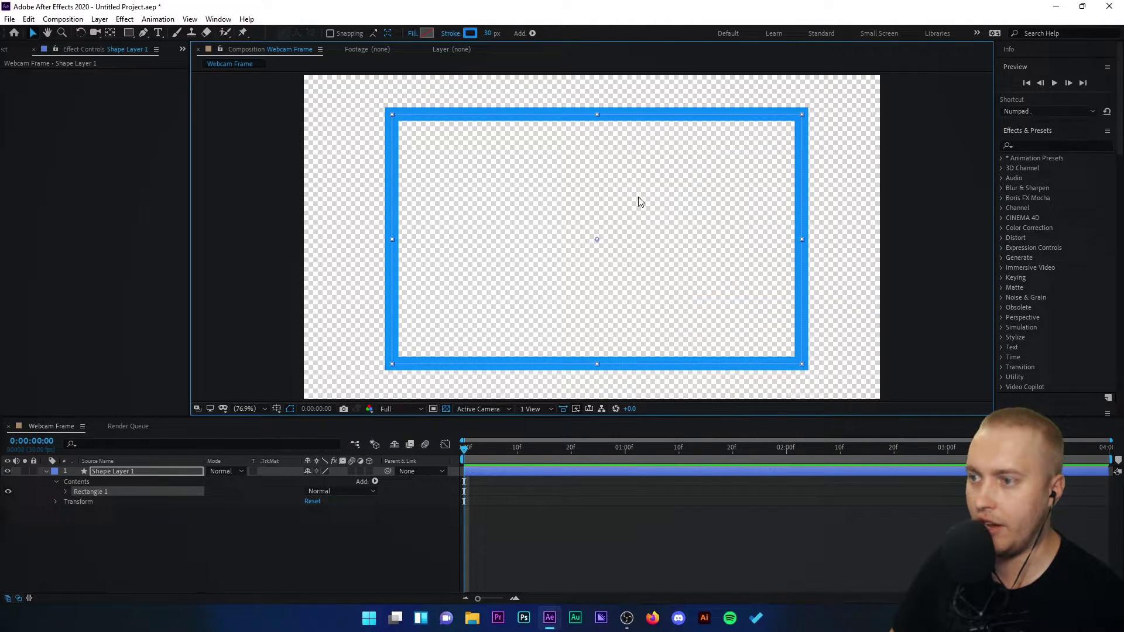
{"action": "left_click", "coordinate": [198, 203]}
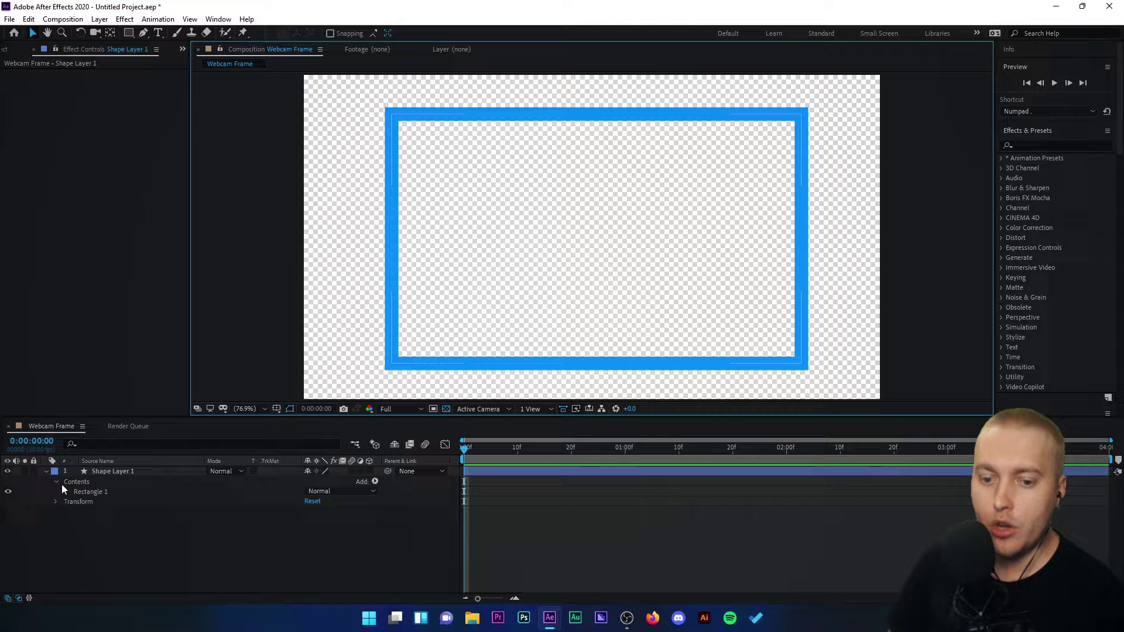
Rename Shape Layer 1 to 'Frame'
{"action": "left_click", "coordinate": [103, 471]}
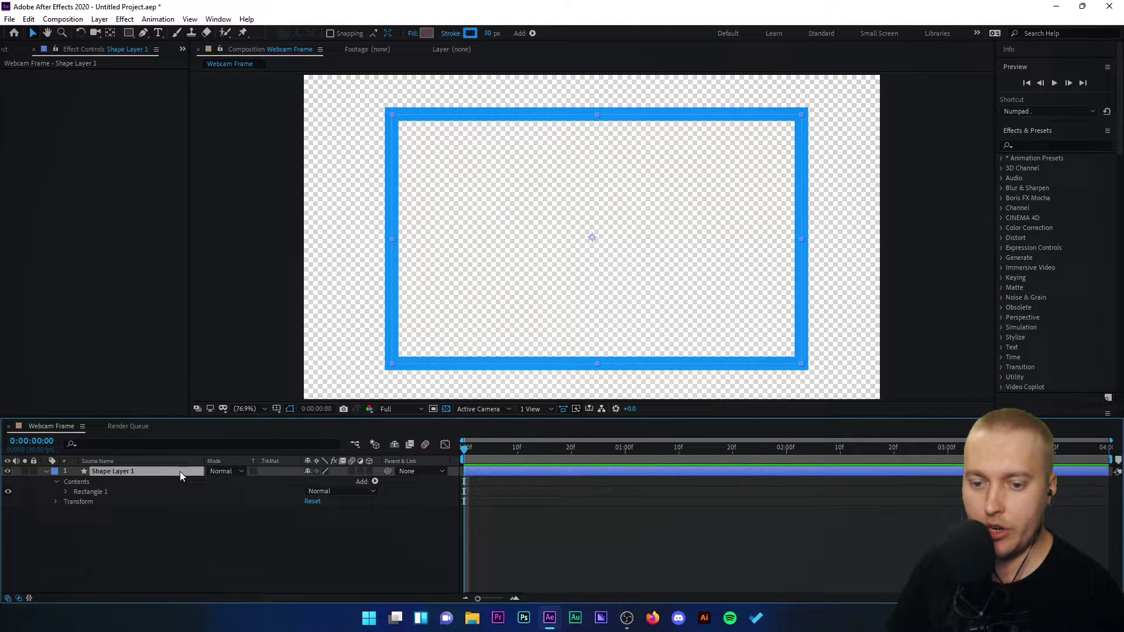
{"action": "right_click", "coordinate": [117, 471]}
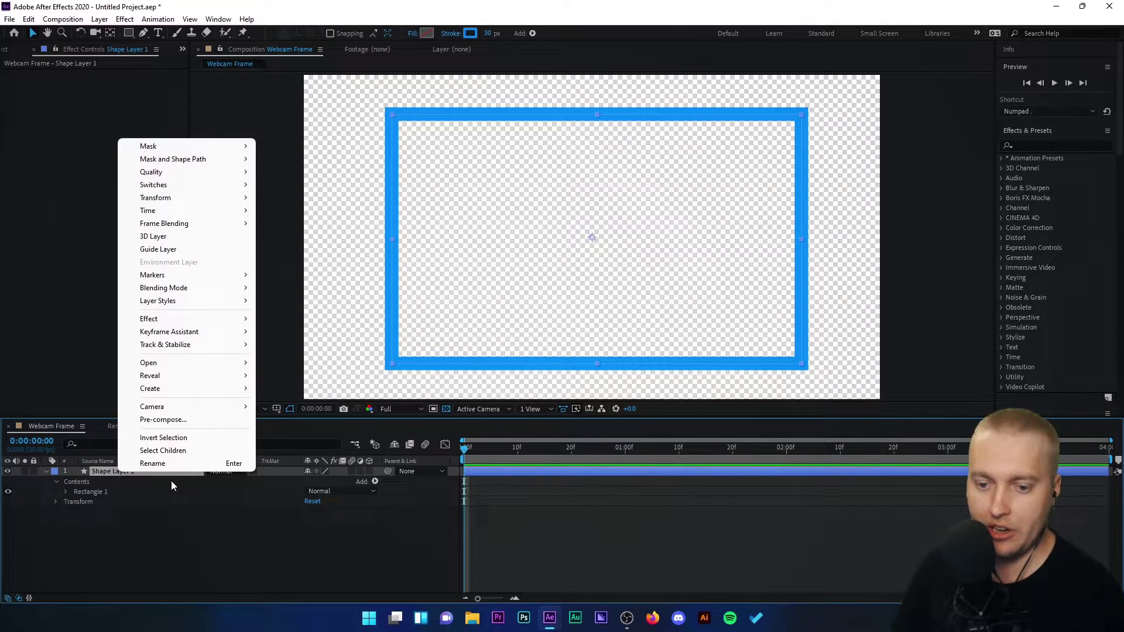
{"action": "left_click", "coordinate": [170, 463]}
{"action": "type", "text": "Fra"}
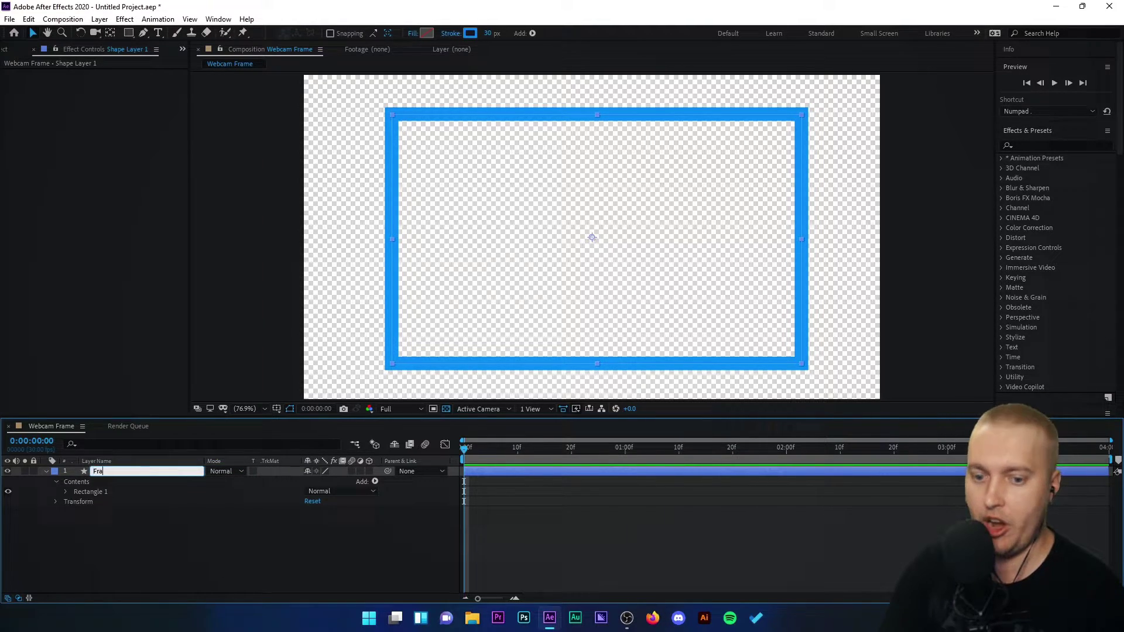
{"action": "type", "text": "me"}
{"action": "key", "text": "Return"}
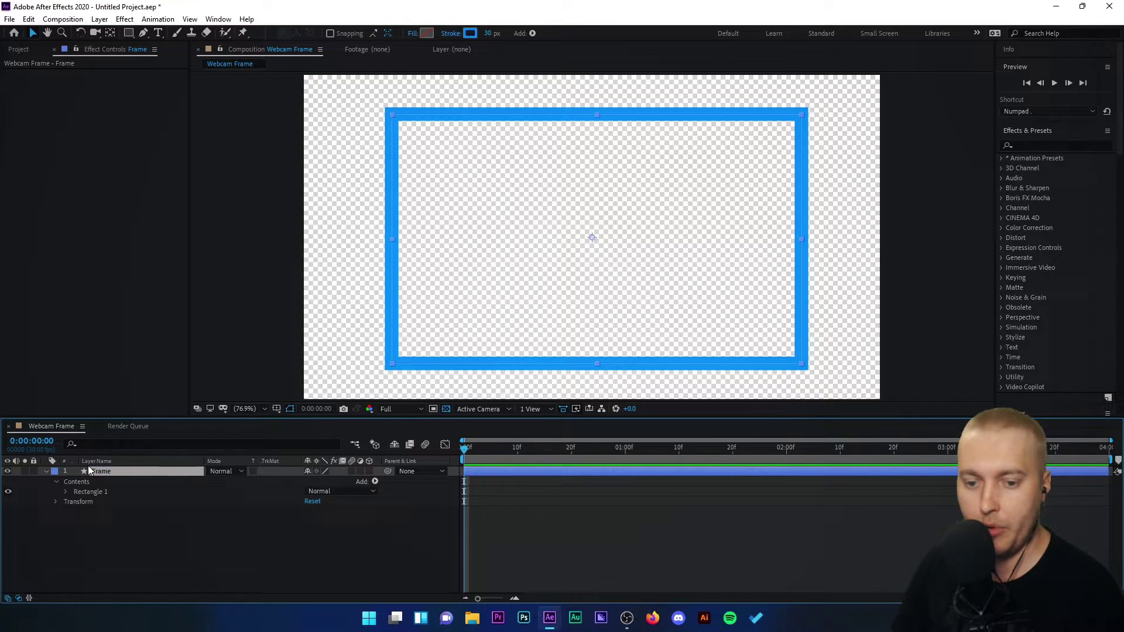
Apply a Gradient Overlay layer style to the Frame layer
{"action": "left_click", "coordinate": [99, 20]}
{"action": "mouse_move", "coordinate": [134, 324]}
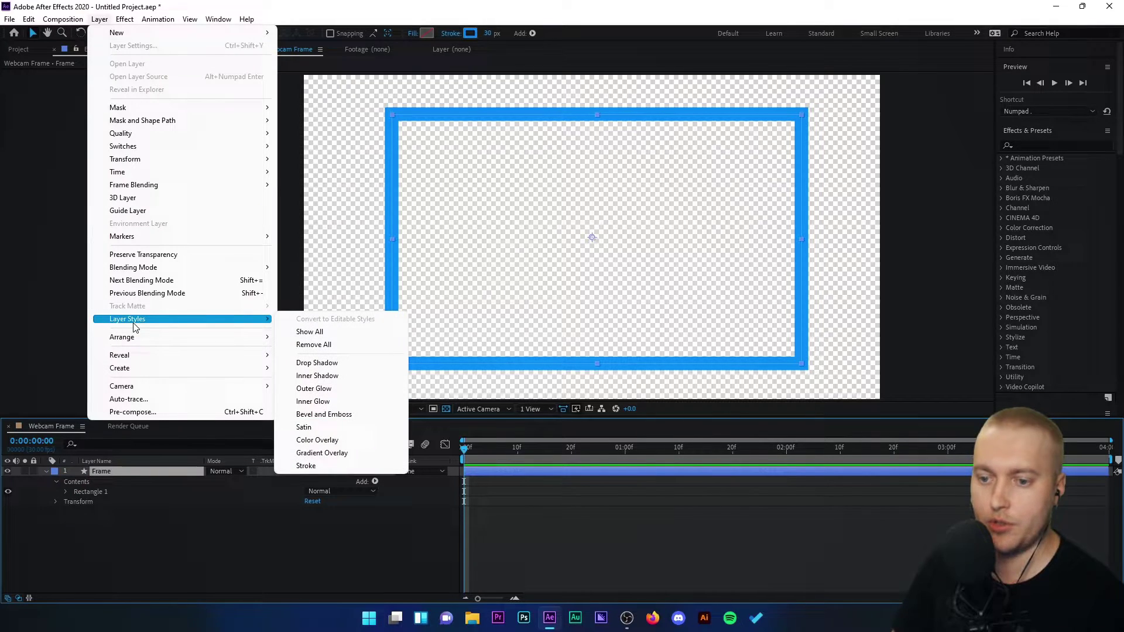
{"action": "left_click", "coordinate": [323, 454]}
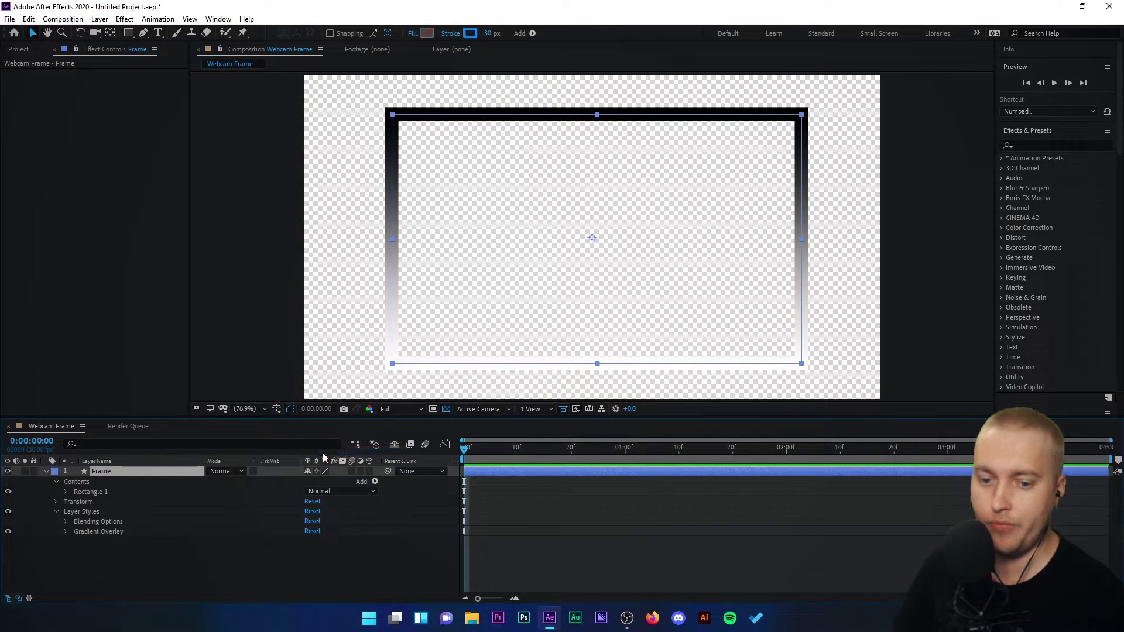
In the Gradient Overlay colour editor, set the start stop to bright blue (0060FF)
{"action": "left_click", "coordinate": [82, 512]}
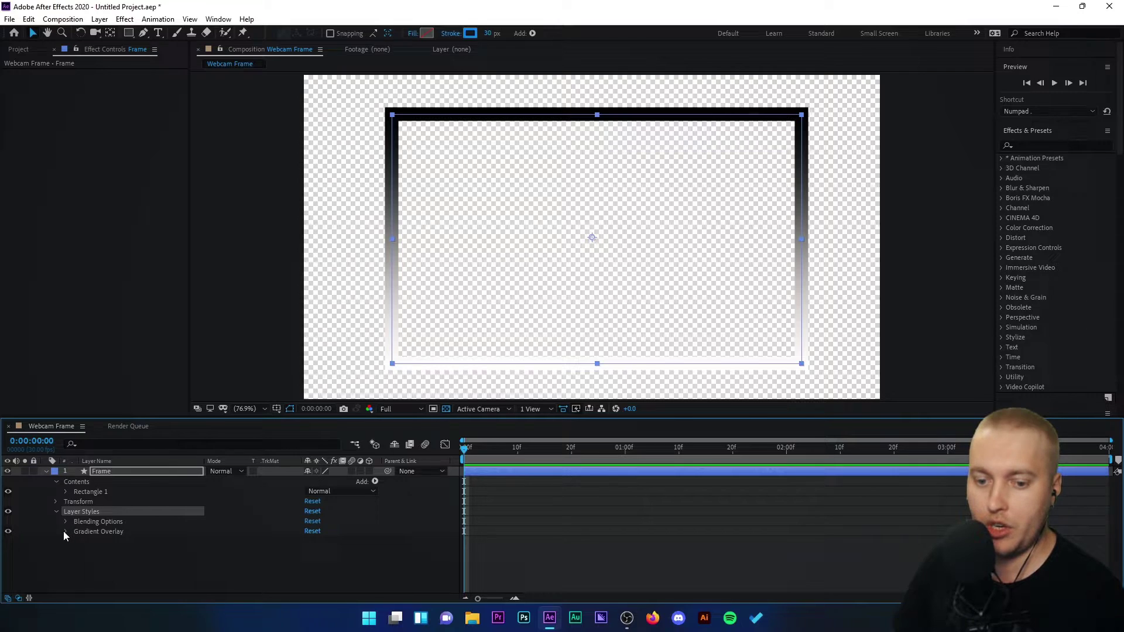
{"action": "left_click", "coordinate": [64, 531]}
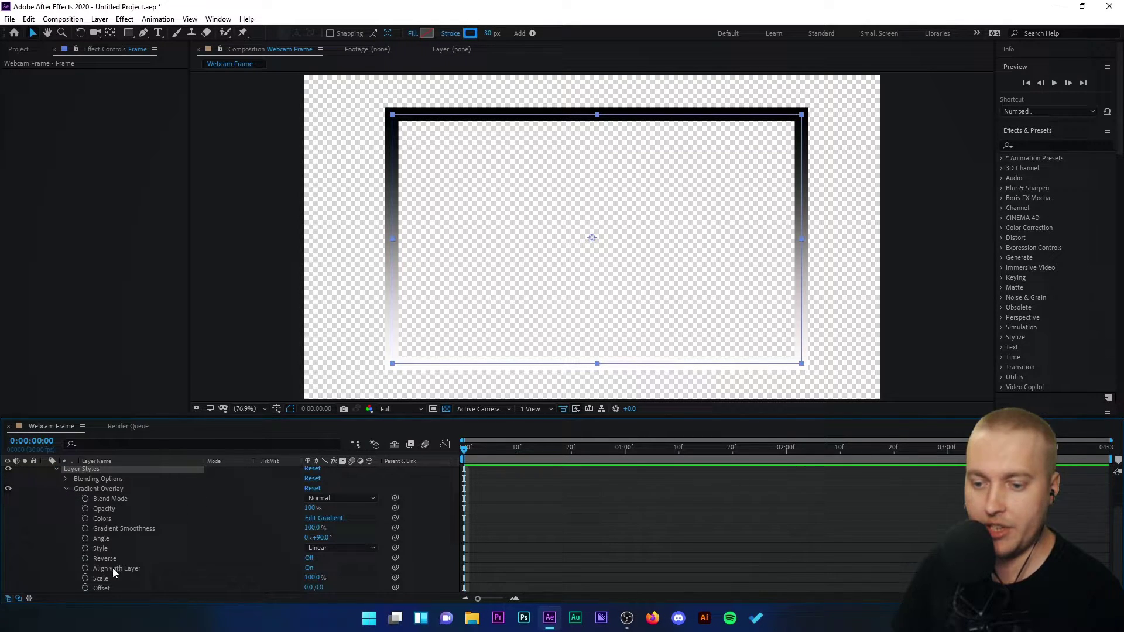
{"action": "left_click", "coordinate": [108, 520]}
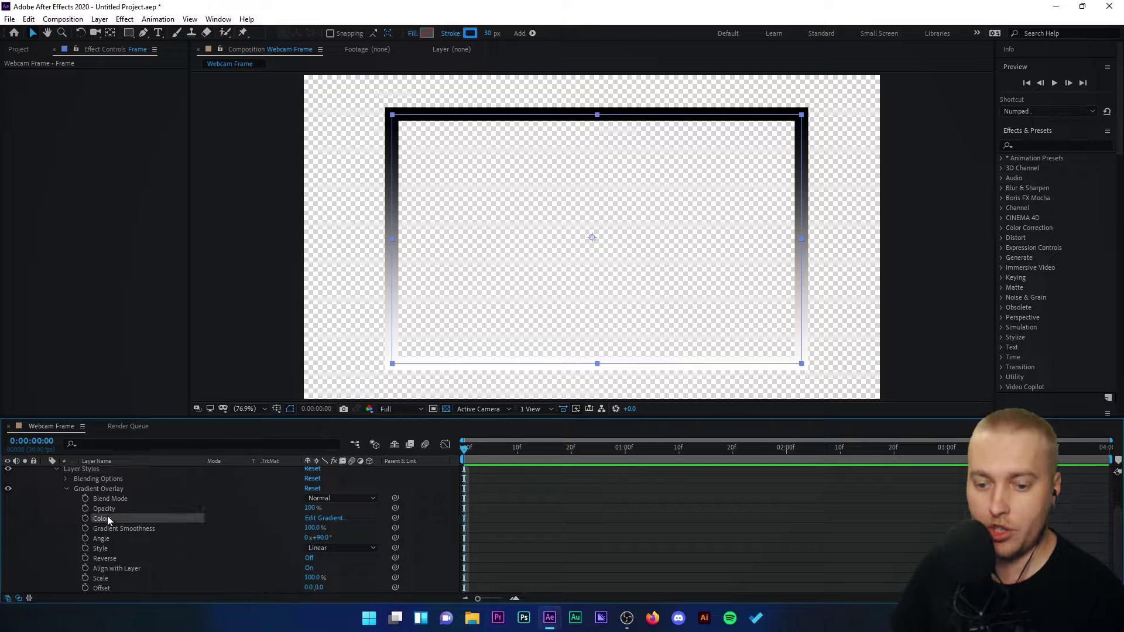
{"action": "left_click", "coordinate": [326, 519]}
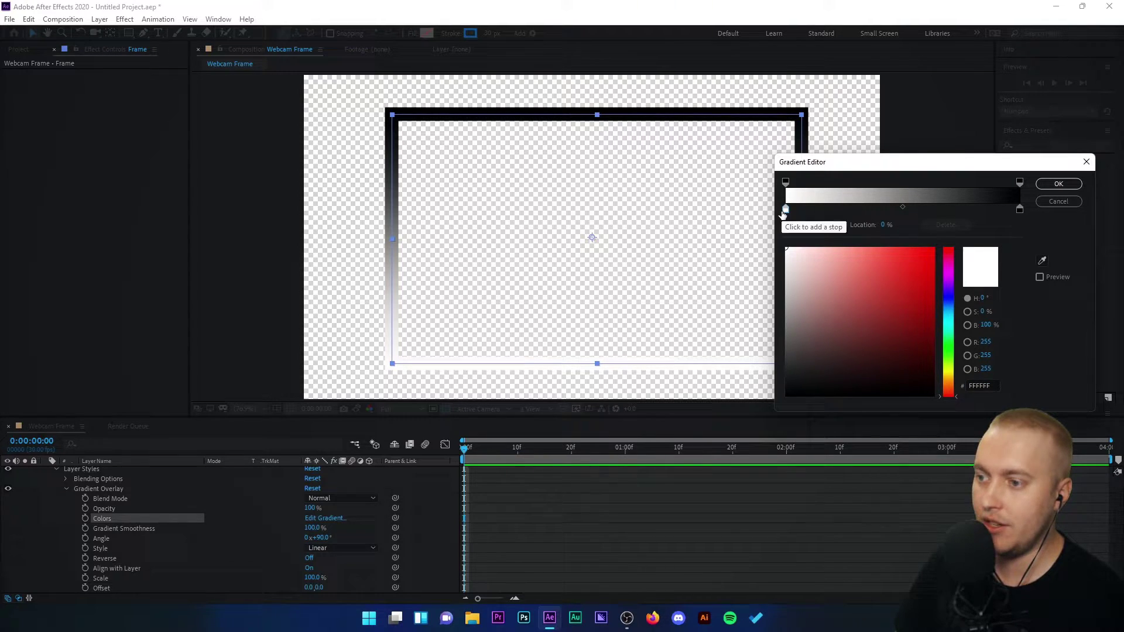
{"action": "left_click", "coordinate": [1020, 210]}
{"action": "left_click", "coordinate": [786, 209]}
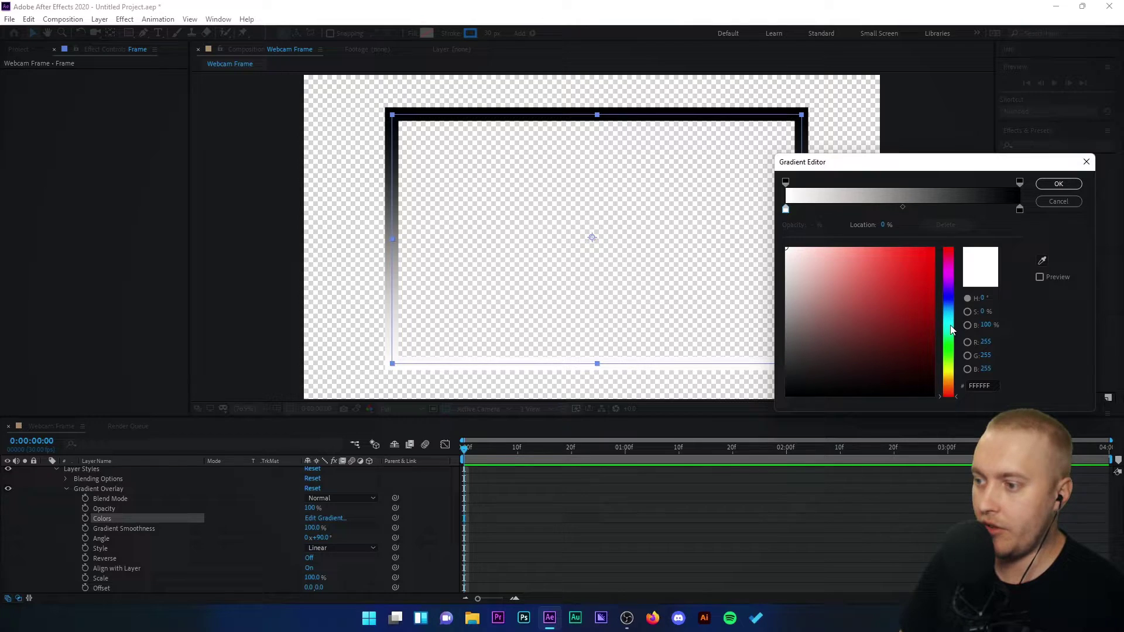
{"action": "left_click_drag", "start_coordinate": [950, 329], "coordinate": [951, 310]}
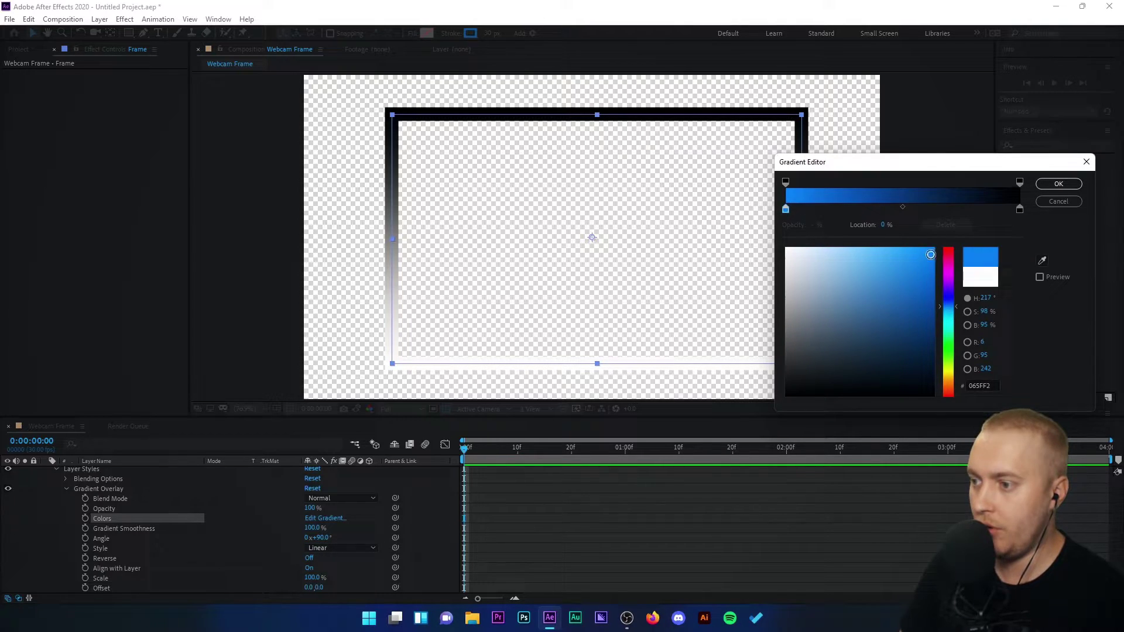
{"action": "mouse_move", "coordinate": [930, 254]}
{"action": "left_mouse_down"}
{"action": "mouse_move", "coordinate": [899, 275]}
{"action": "mouse_move", "coordinate": [933, 248]}
{"action": "left_mouse_up"}
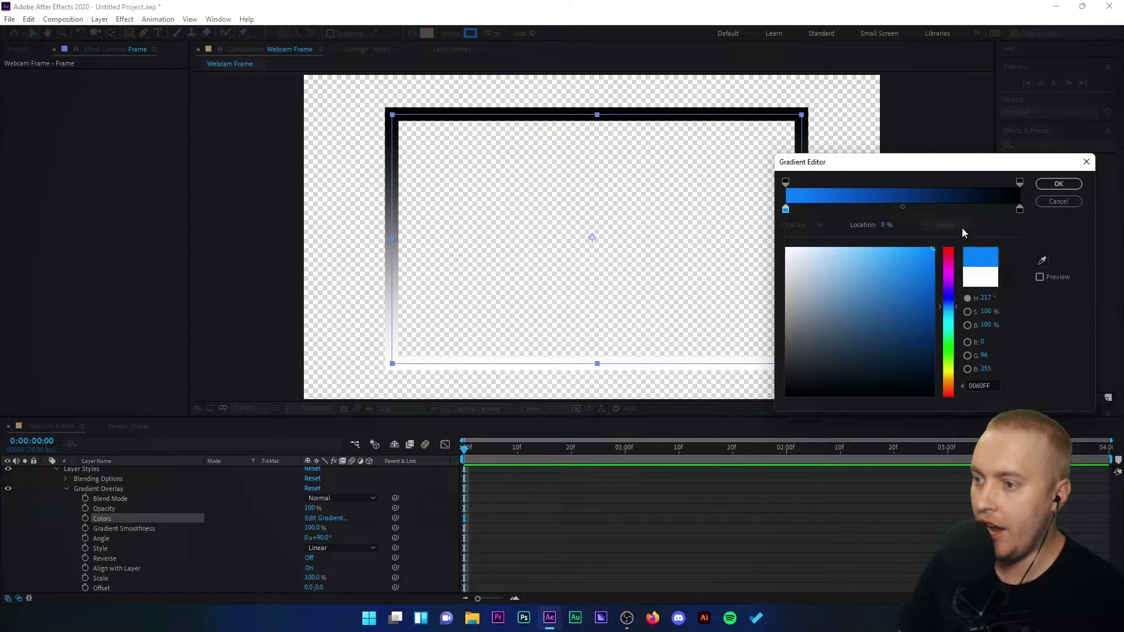
Set the end stop to yellow (FFF000) and apply the gradient
{"action": "left_click", "coordinate": [1019, 209]}
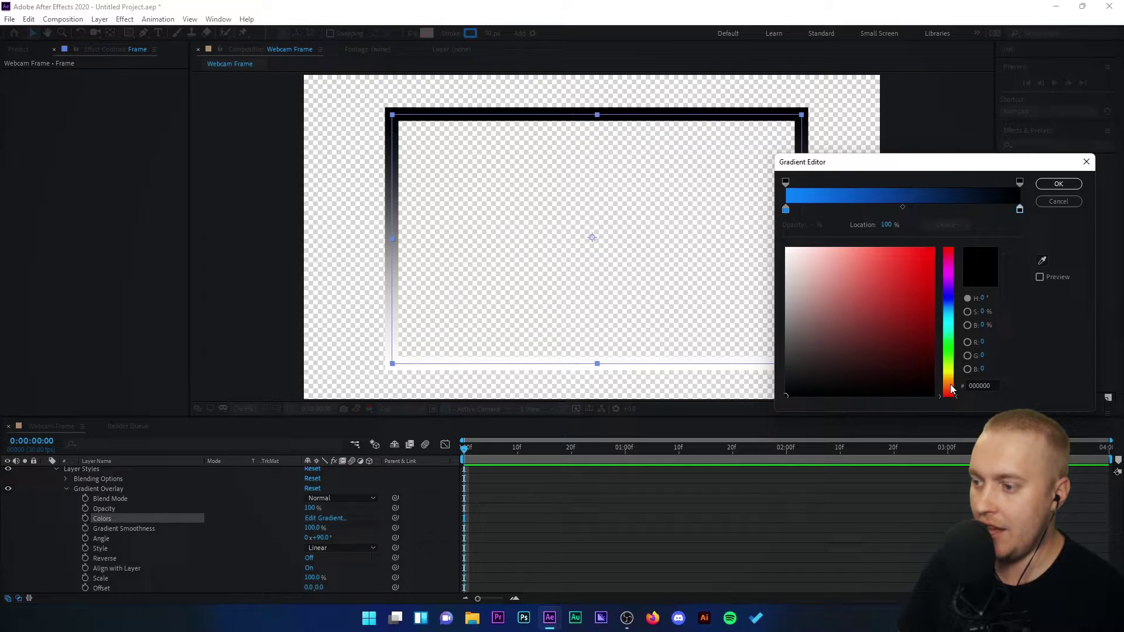
{"action": "left_click_drag", "start_coordinate": [949, 396], "coordinate": [949, 376]}
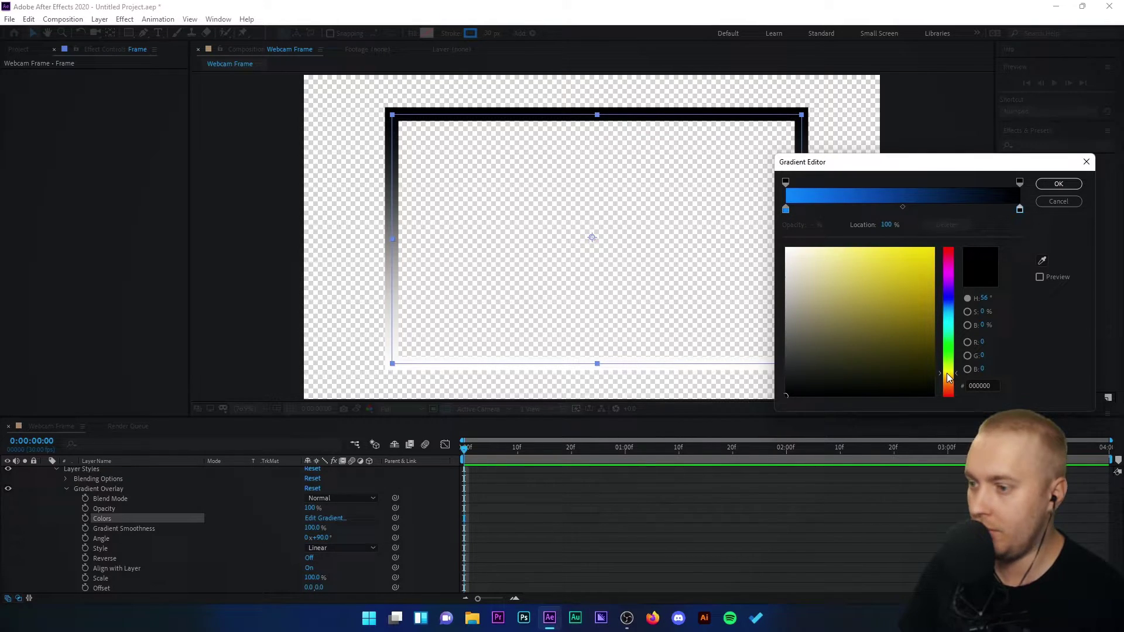
{"action": "left_click_drag", "start_coordinate": [841, 333], "coordinate": [952, 240]}
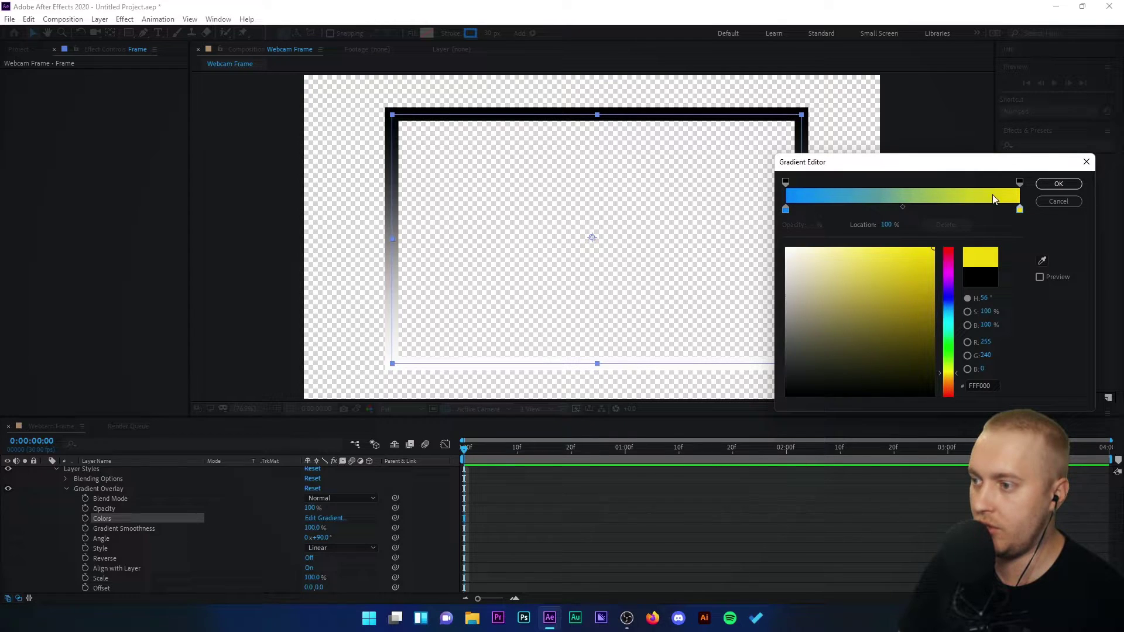
{"action": "left_click", "coordinate": [1059, 183]}
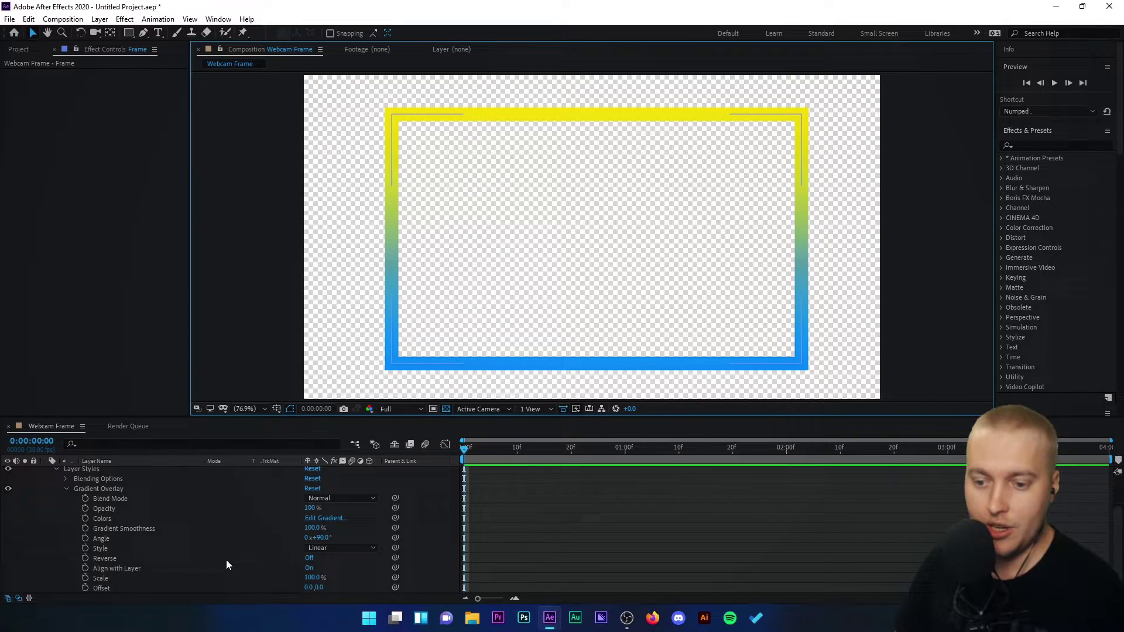
{"action": "left_click", "coordinate": [310, 518]}
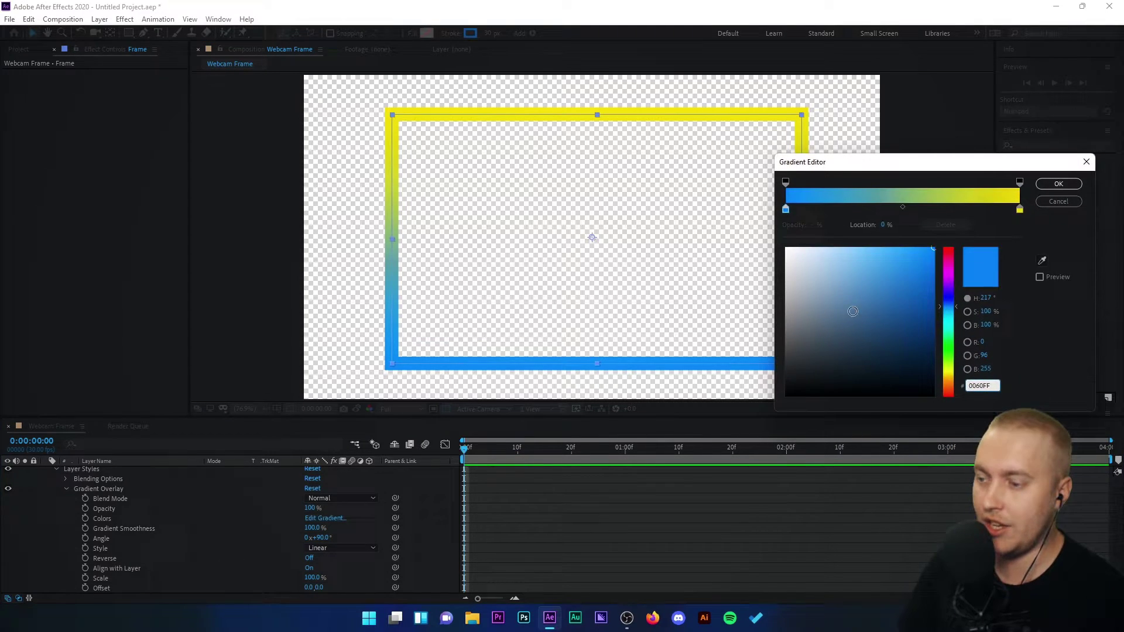
{"action": "left_click", "coordinate": [1059, 184]}
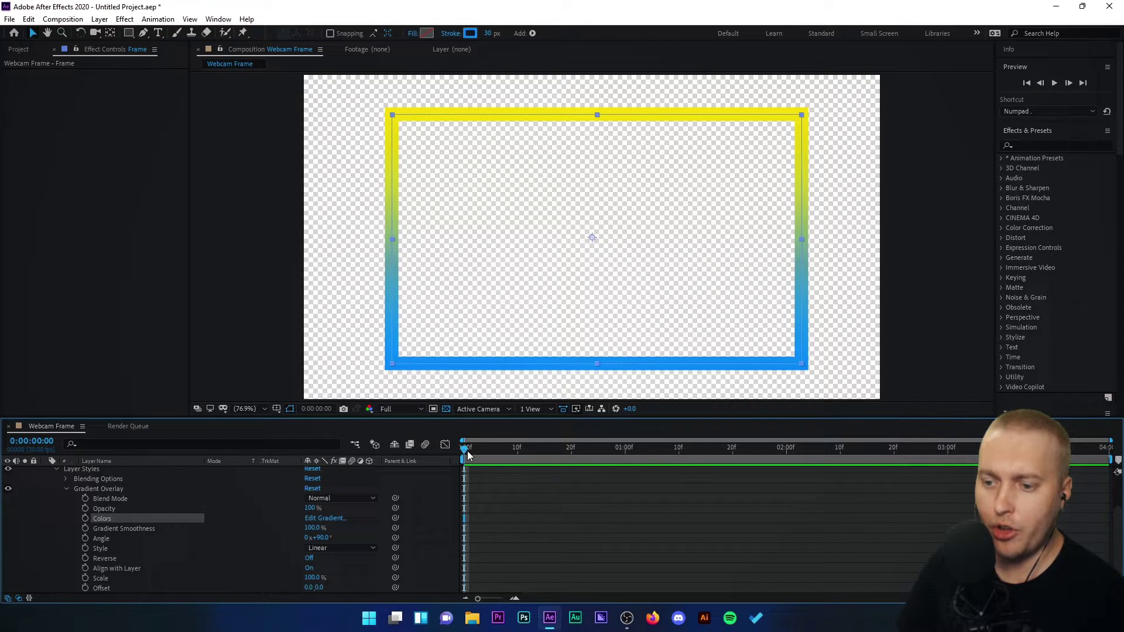
Scrub through the timeline to check the blue-to-yellow frame
{"action": "left_click_drag", "start_coordinate": [467, 456], "coordinate": [932, 456]}
{"action": "left_click_drag", "start_coordinate": [1055, 451], "coordinate": [429, 476]}
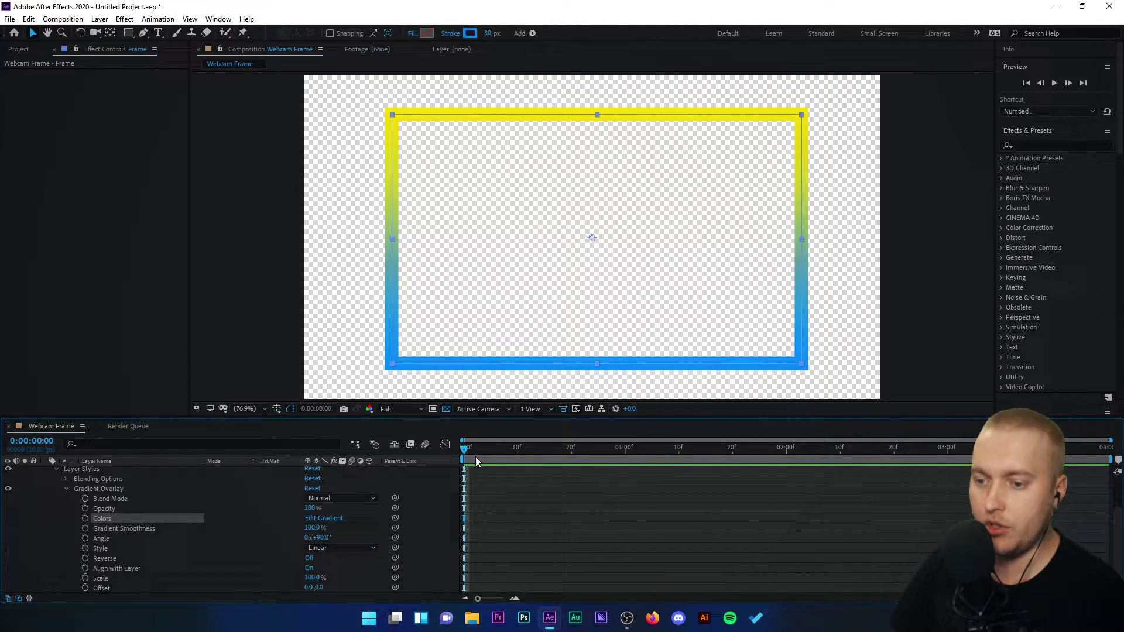
{"action": "mouse_move", "coordinate": [467, 455]}
{"action": "left_mouse_down"}
{"action": "mouse_move", "coordinate": [728, 452]}
{"action": "mouse_move", "coordinate": [471, 454]}
{"action": "left_mouse_up"}
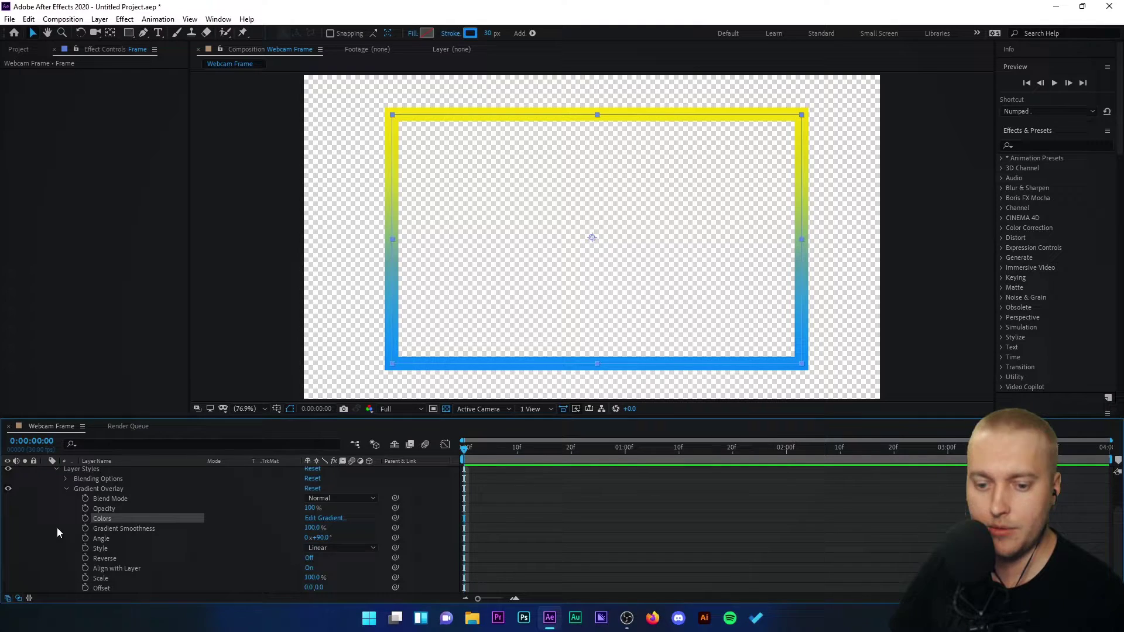
Enable Angle keyframing with a first keyframe of 0x+90° at the start
{"action": "left_click", "coordinate": [103, 541]}
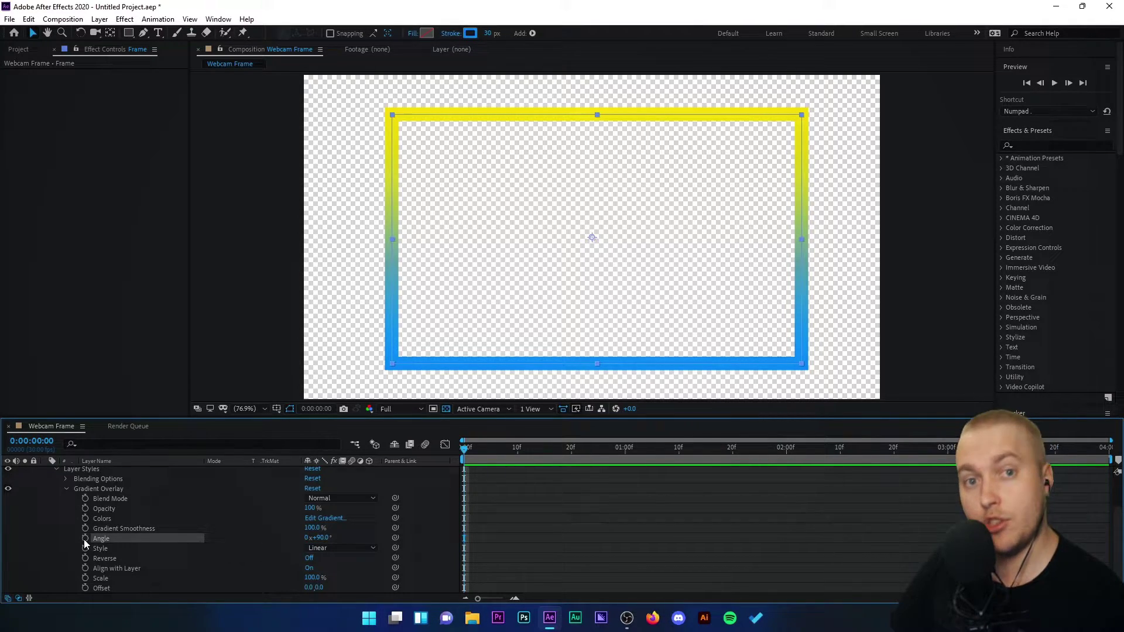
{"action": "left_click", "coordinate": [86, 540]}
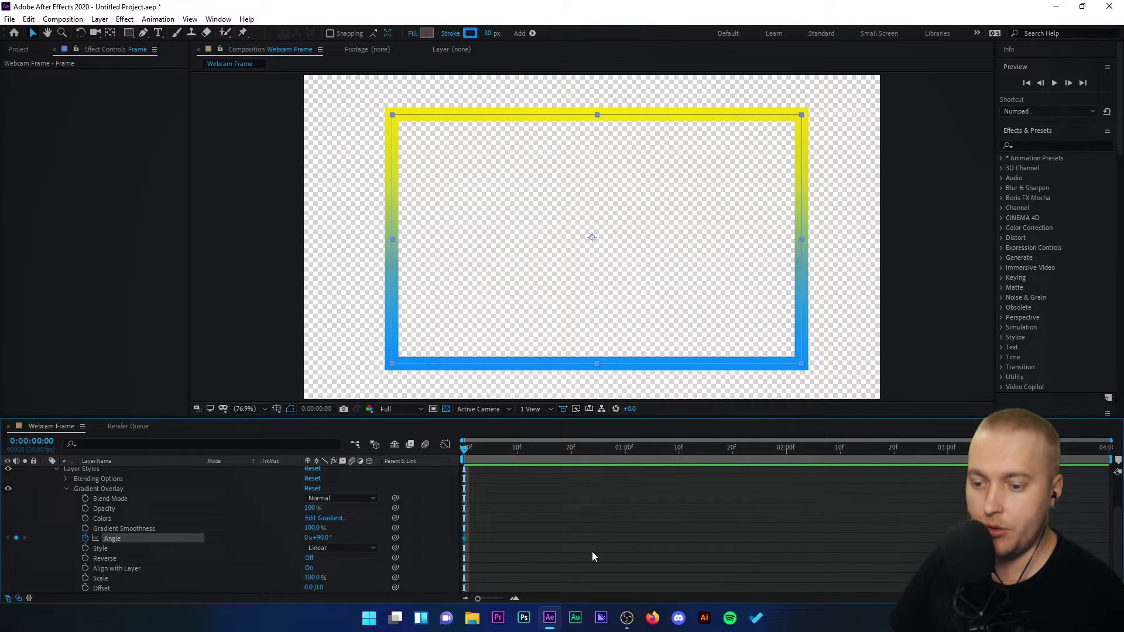
{"action": "left_click", "coordinate": [592, 551]}
{"action": "left_click", "coordinate": [466, 539]}
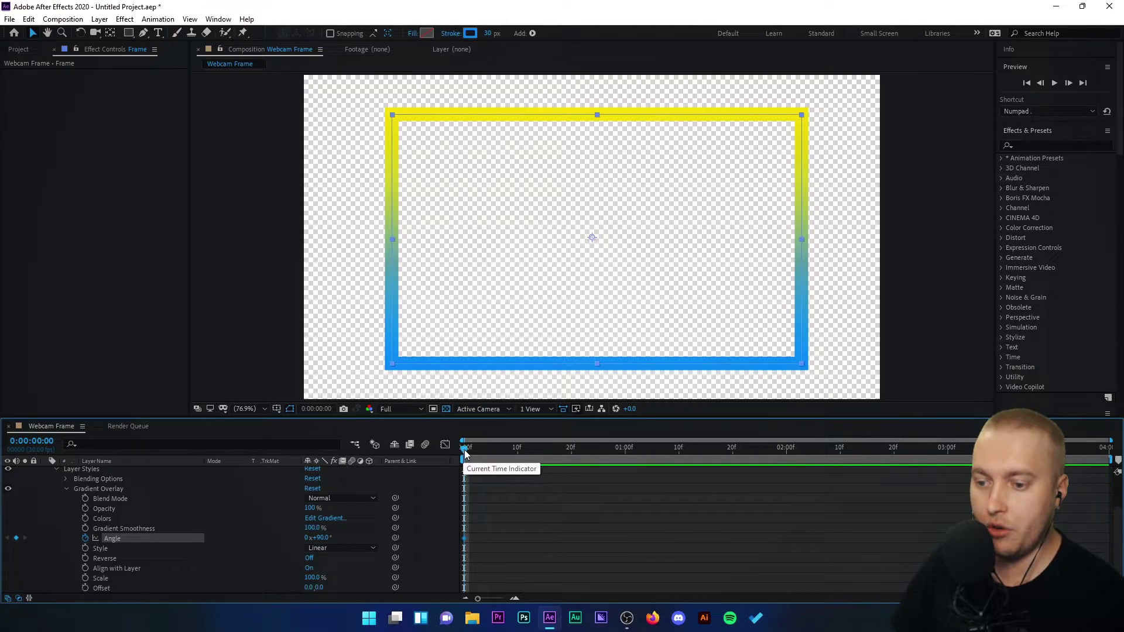
At the composition end (0:00:03:29), set the Angle to 1 revolution (1x+90°)
{"action": "left_click_drag", "start_coordinate": [465, 450], "coordinate": [967, 473]}
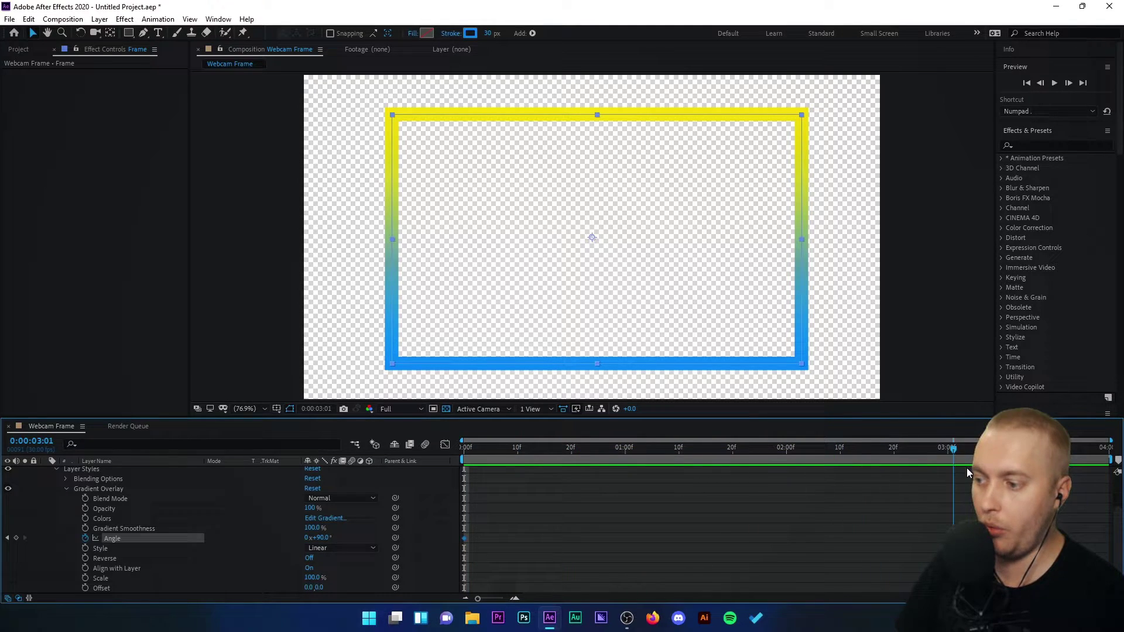
{"action": "left_click_drag", "start_coordinate": [1038, 456], "coordinate": [1123, 453]}
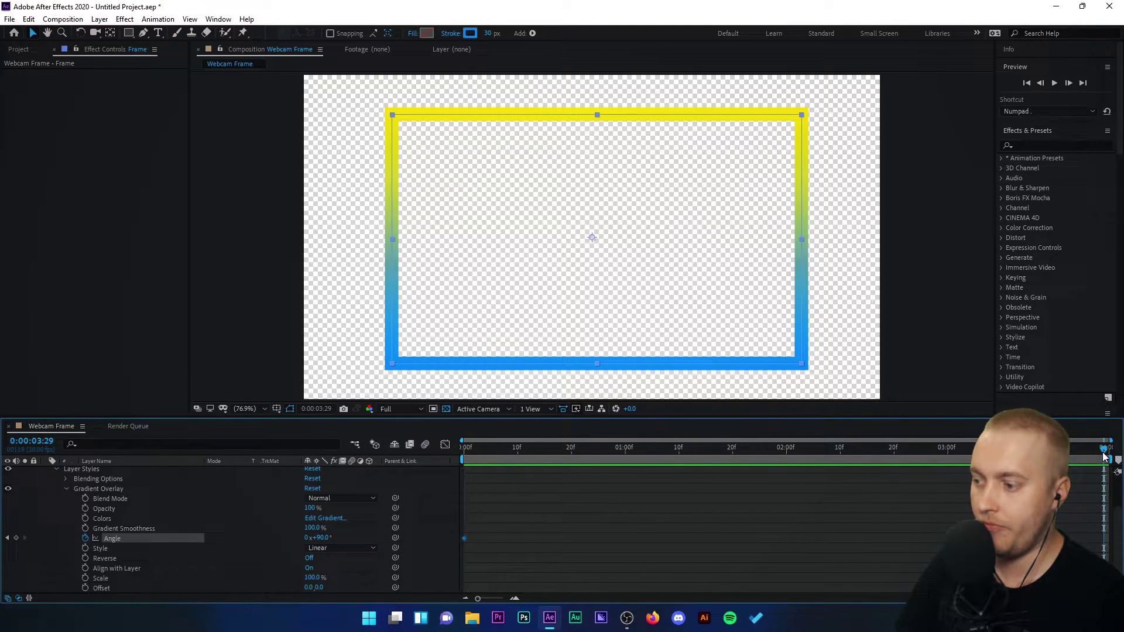
{"action": "left_click", "coordinate": [307, 538]}
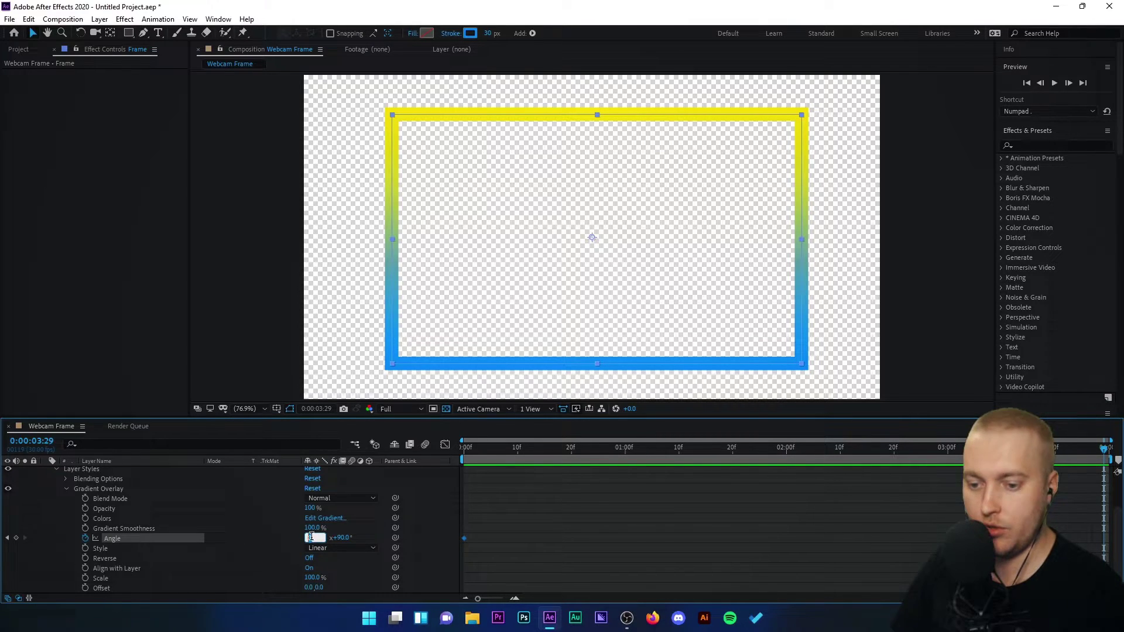
{"action": "type", "text": "1"}
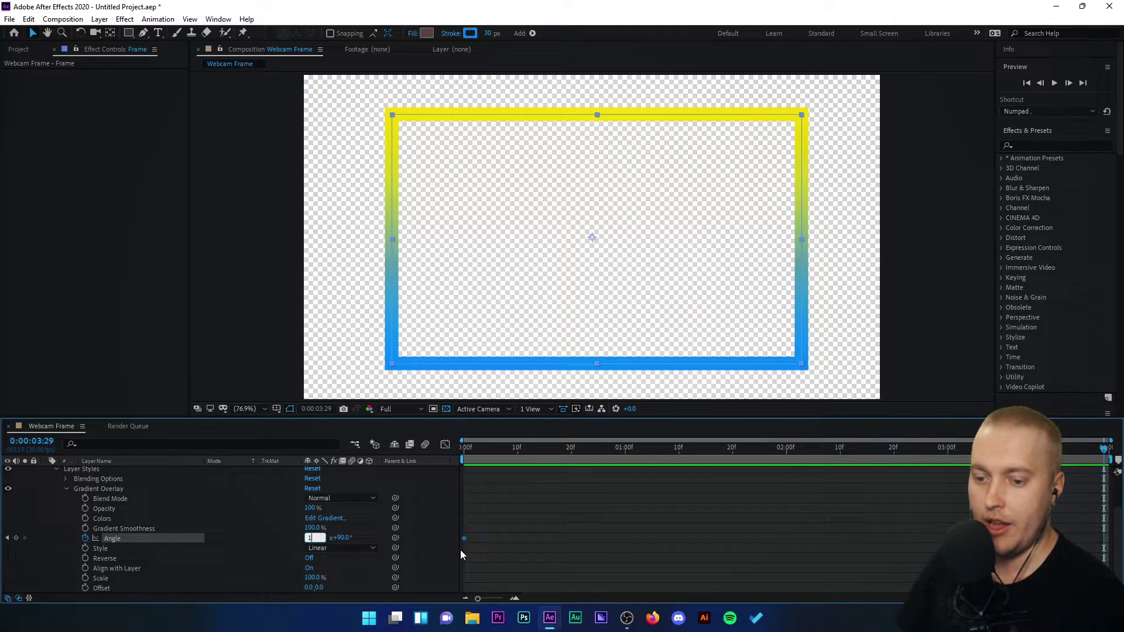
{"action": "key", "text": "Return"}
Preview the rotating gradient and review the Angle keyframes
{"action": "left_click", "coordinate": [585, 542]}
{"action": "key", "text": "space"}
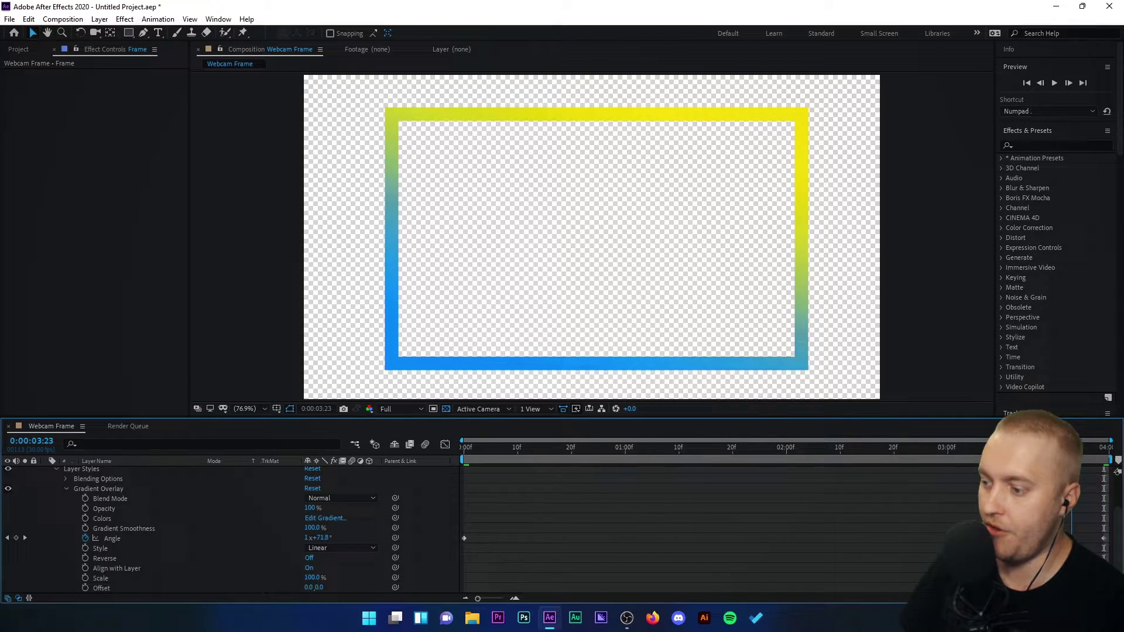
{"action": "left_click", "coordinate": [1104, 538]}
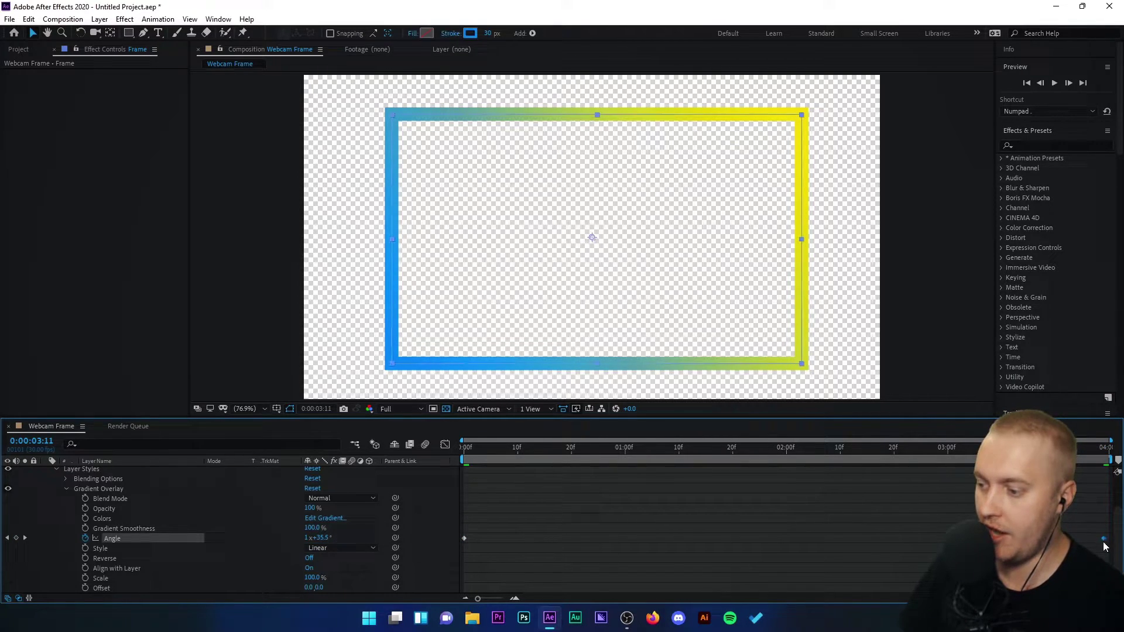
{"action": "left_click_drag", "start_coordinate": [479, 449], "coordinate": [1090, 531]}
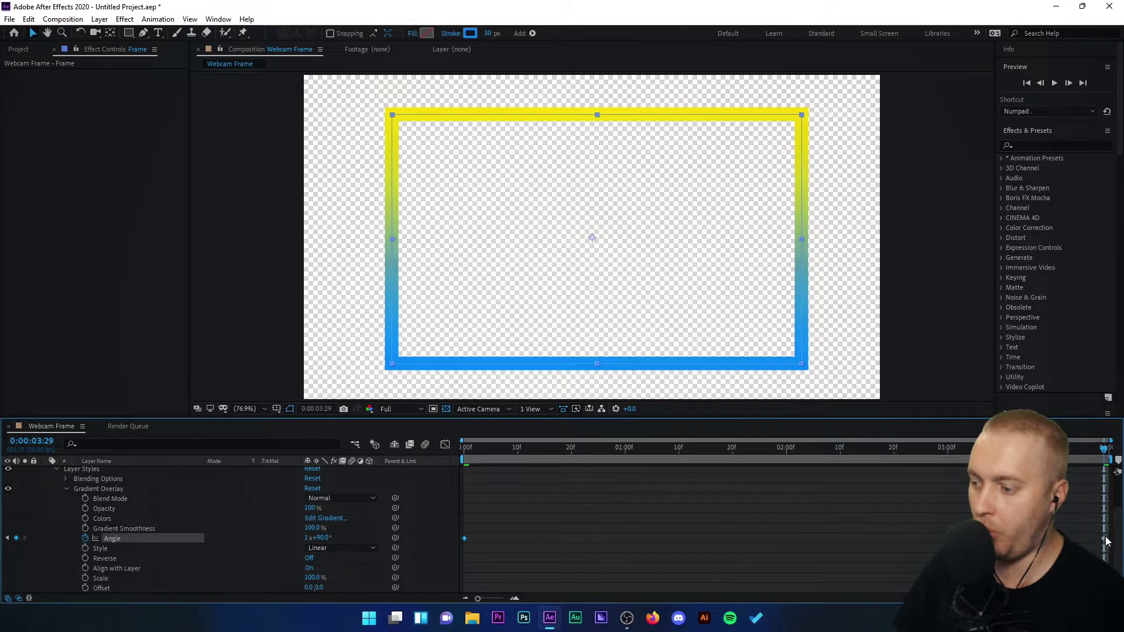
{"action": "left_click", "coordinate": [1104, 539]}
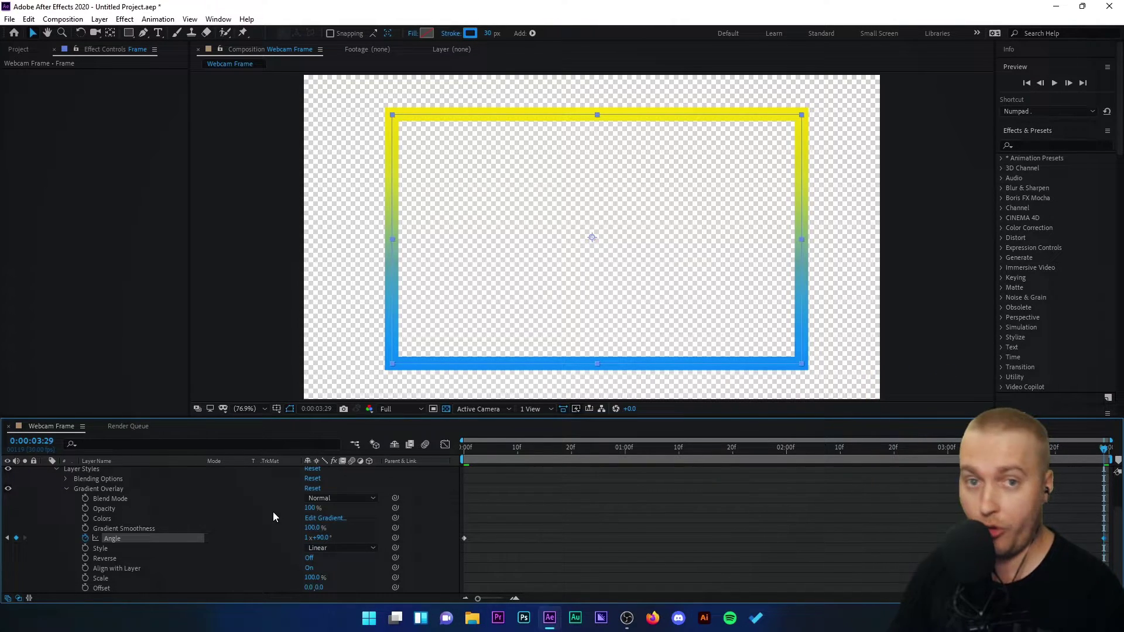
Play the rotating gradient preview from the start of the composition
{"action": "key", "text": "Home"}
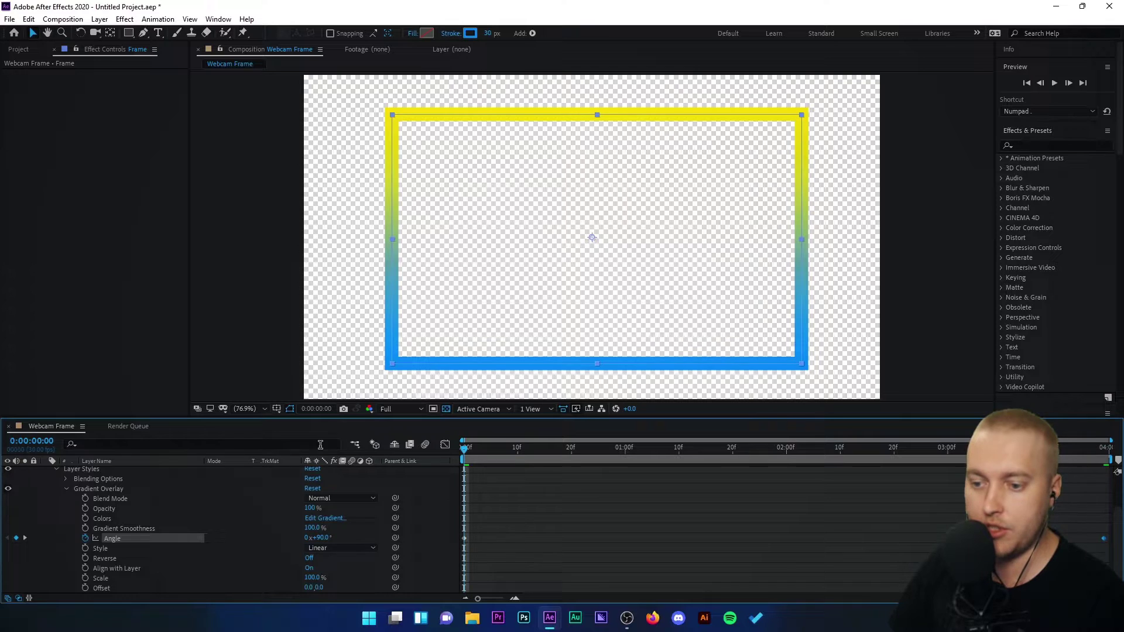
{"action": "key", "text": "space"}
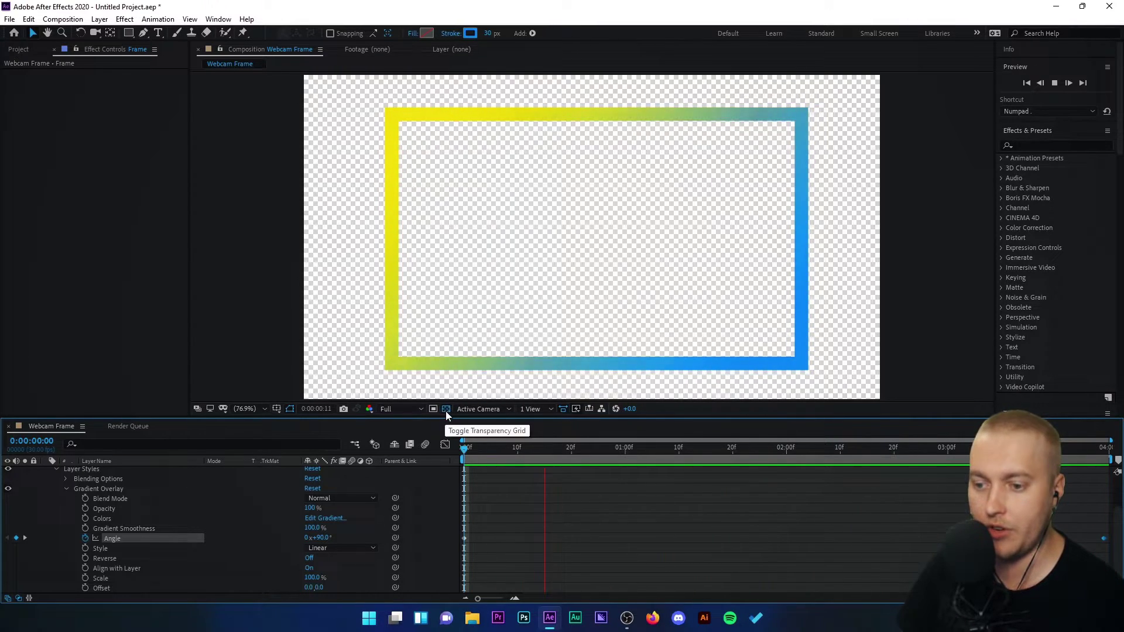
Switch to a black background, collapse the layer properties and stop playback at the start
{"action": "left_click", "coordinate": [446, 409]}
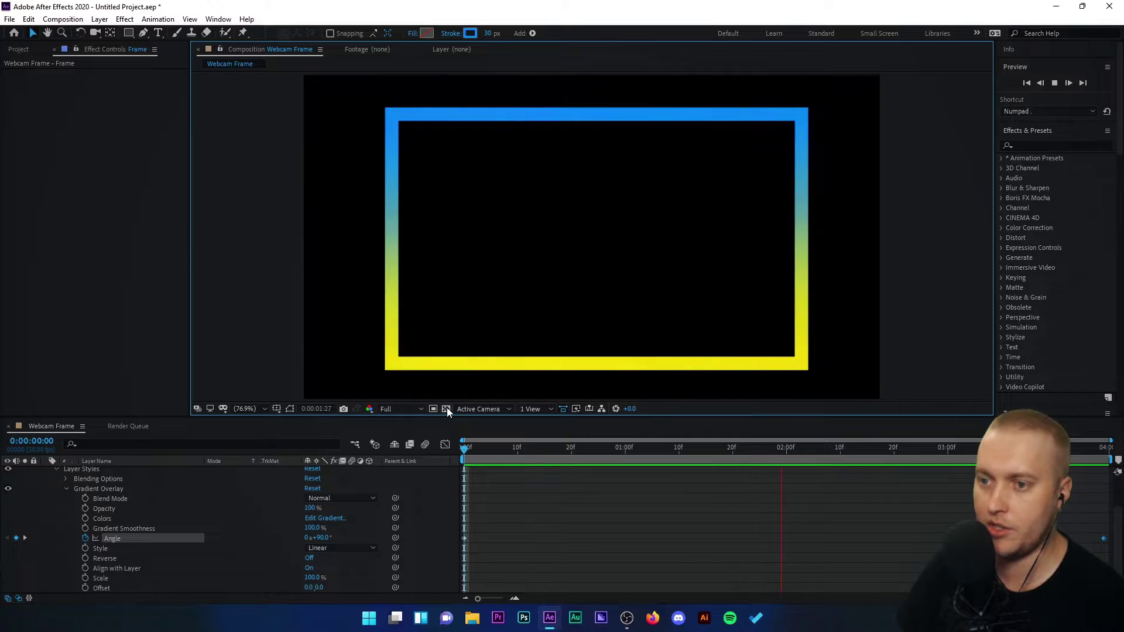
{"action": "left_click", "coordinate": [68, 260]}
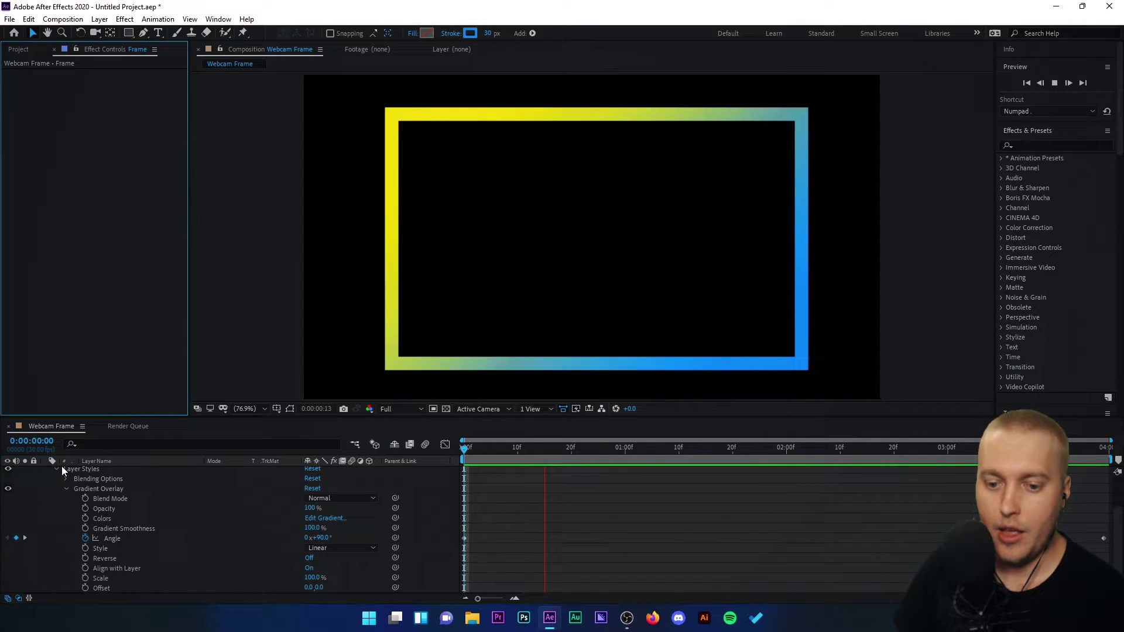
{"action": "scroll", "coordinate": [64, 486], "scroll_direction": "up", "scroll_amount": 2}
{"action": "left_click", "coordinate": [57, 511]}
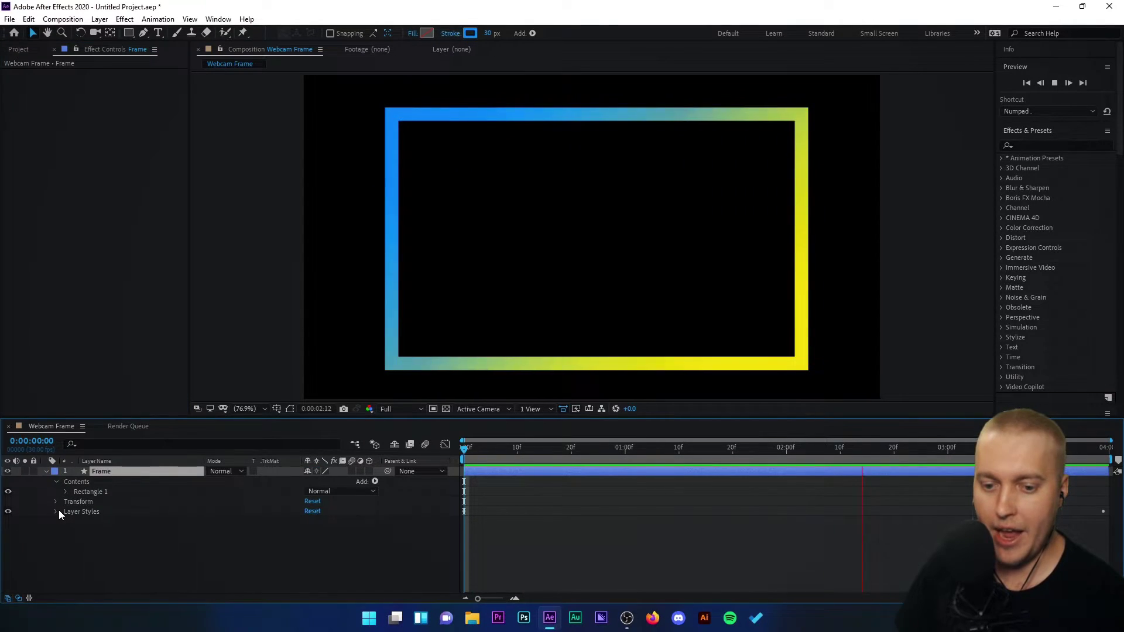
{"action": "left_click", "coordinate": [57, 481]}
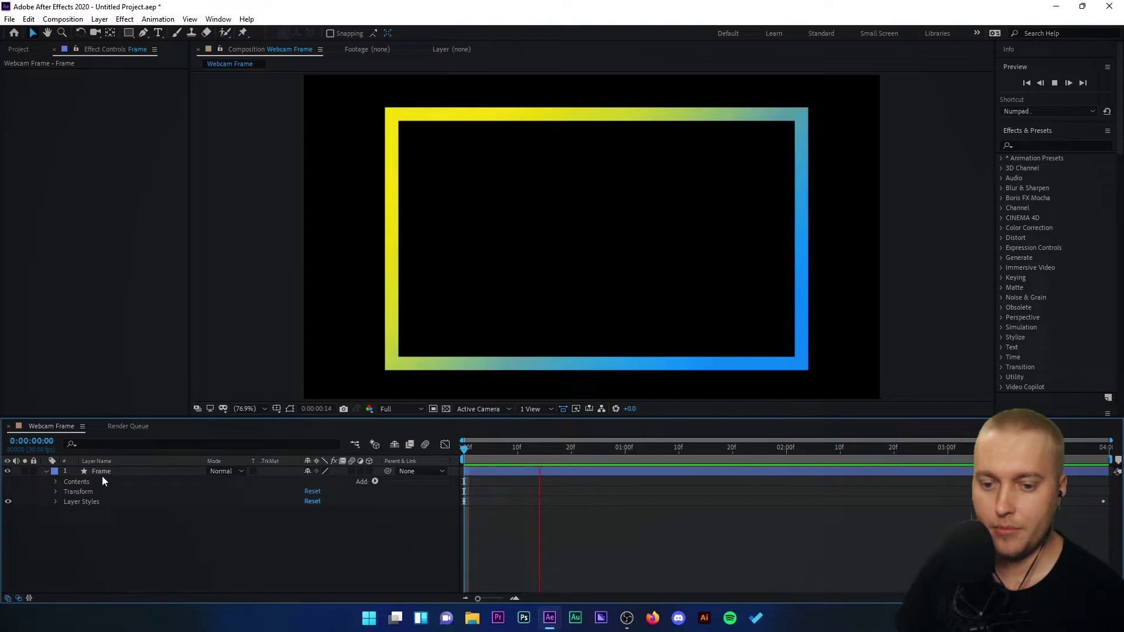
{"action": "left_click", "coordinate": [570, 553]}
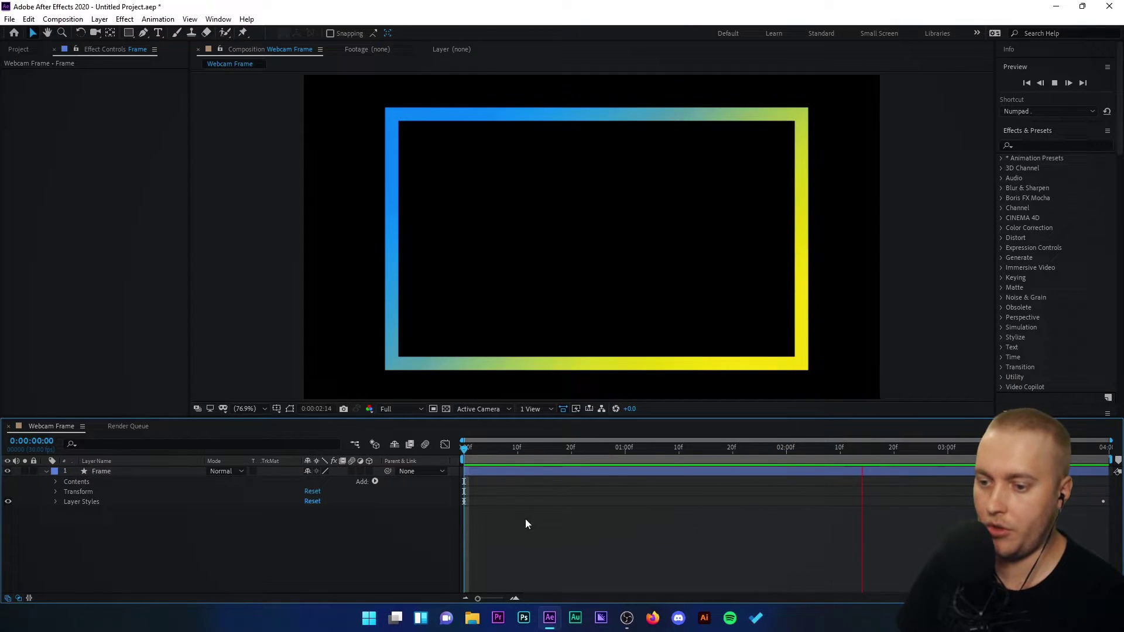
{"action": "left_click", "coordinate": [501, 451]}
{"action": "key", "text": "Home"}
Duplicate the Frame layer and move the copy, Frame 2, beneath the original
{"action": "left_click", "coordinate": [100, 472]}
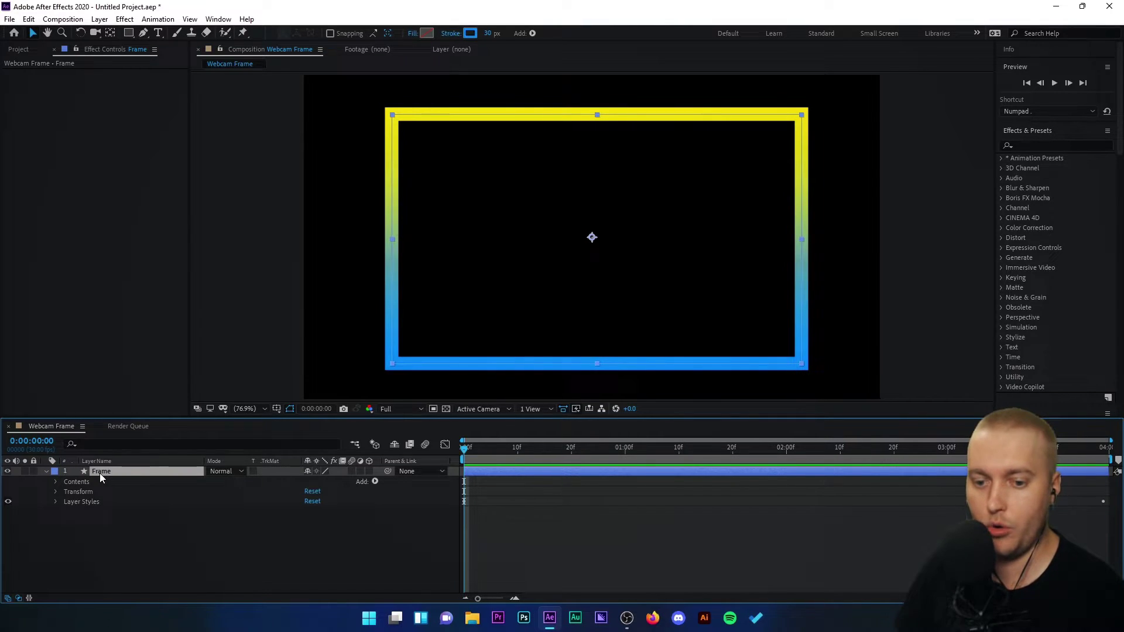
{"action": "key", "text": "ctrl+d"}
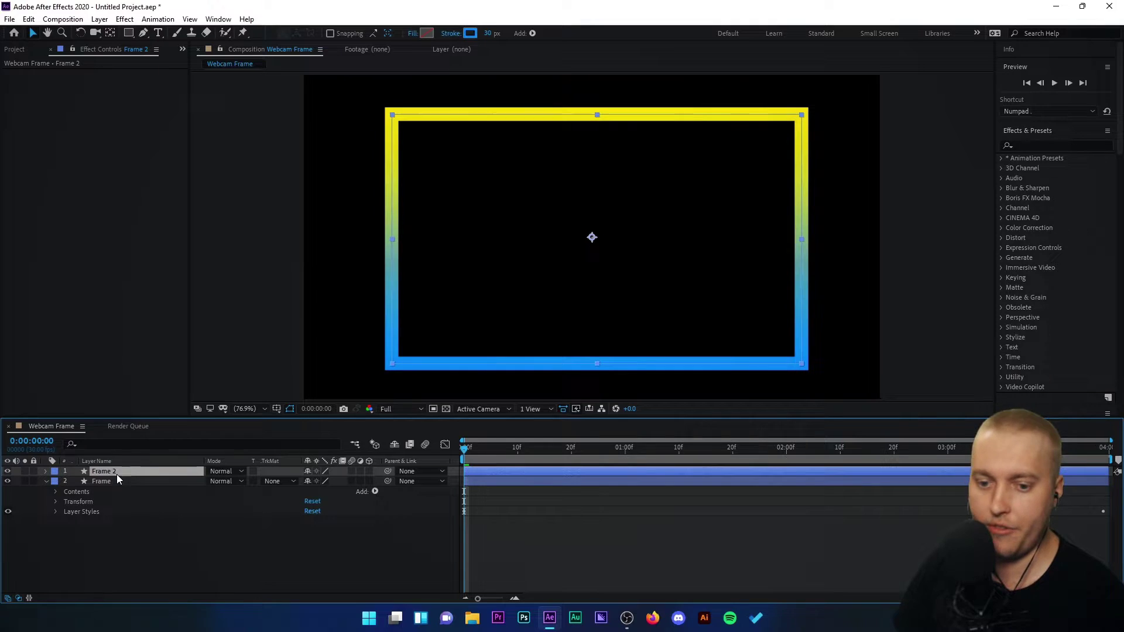
{"action": "left_click", "coordinate": [46, 481]}
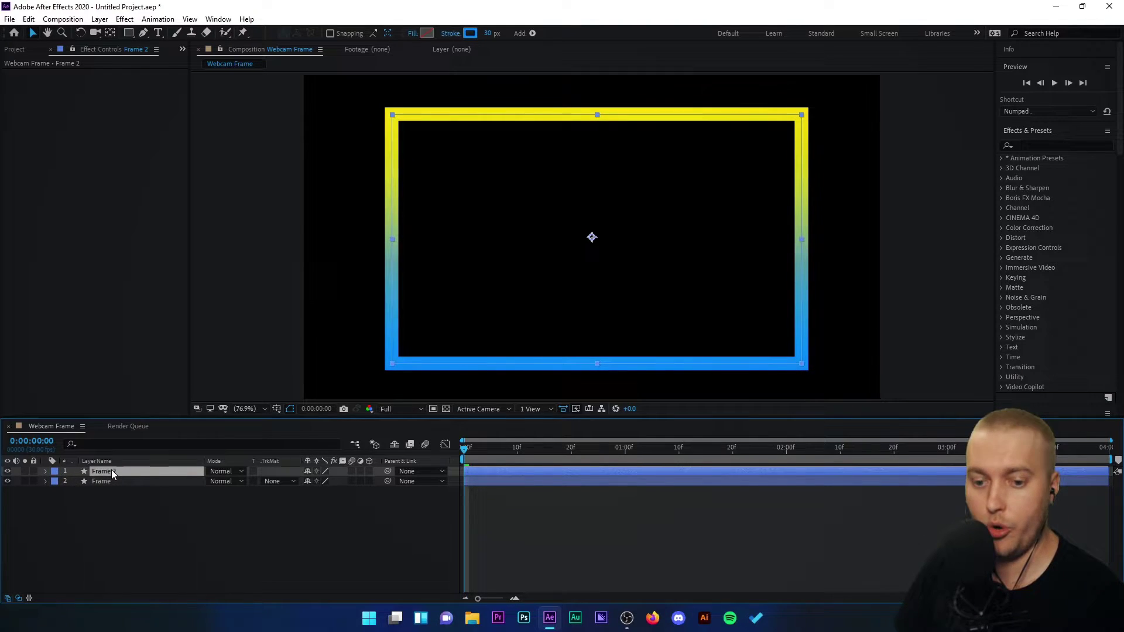
{"action": "left_click_drag", "start_coordinate": [111, 471], "coordinate": [110, 486]}
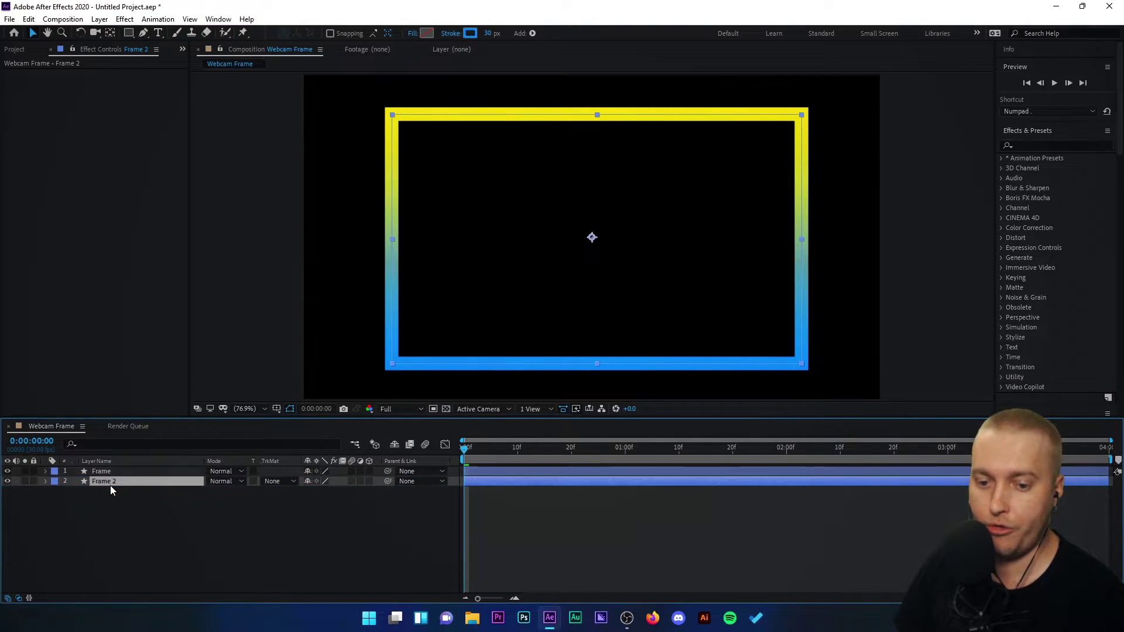
{"action": "left_click", "coordinate": [46, 481]}
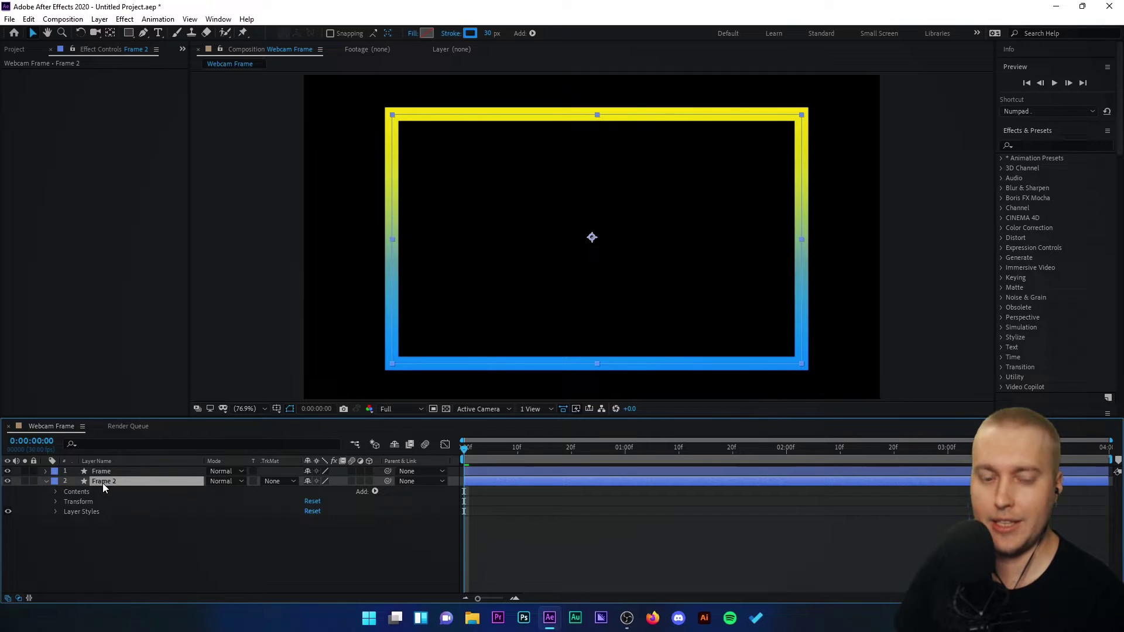
{"action": "left_click", "coordinate": [123, 19]}
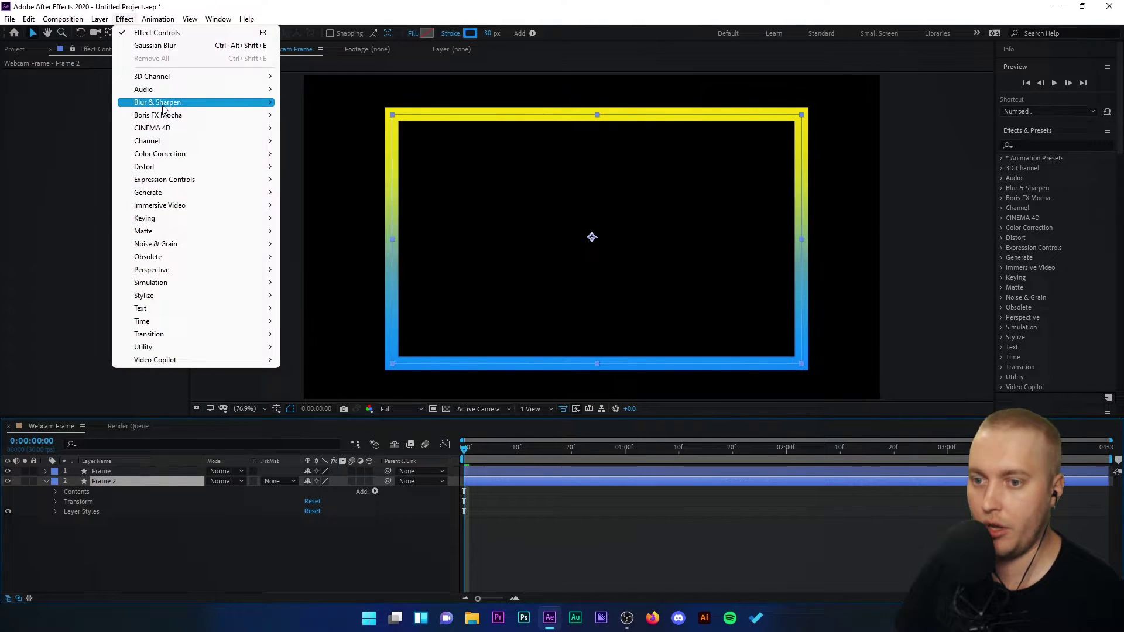
Add a Gaussian Blur to Frame 2 and set its Blurriness to 120
{"action": "mouse_move", "coordinate": [164, 105]}
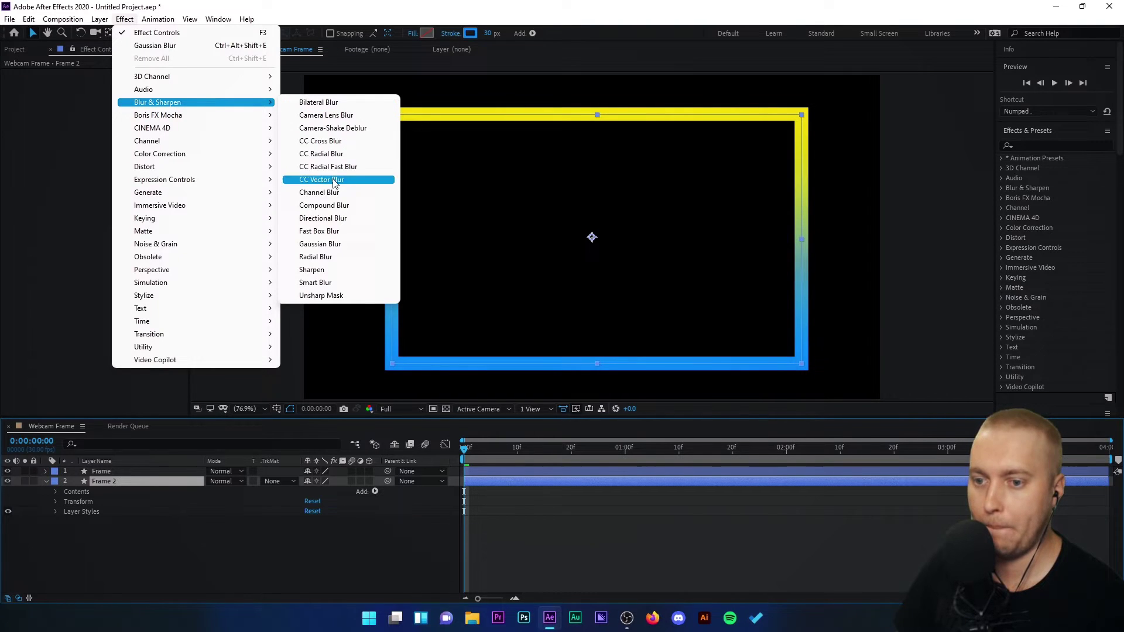
{"action": "left_click", "coordinate": [332, 244]}
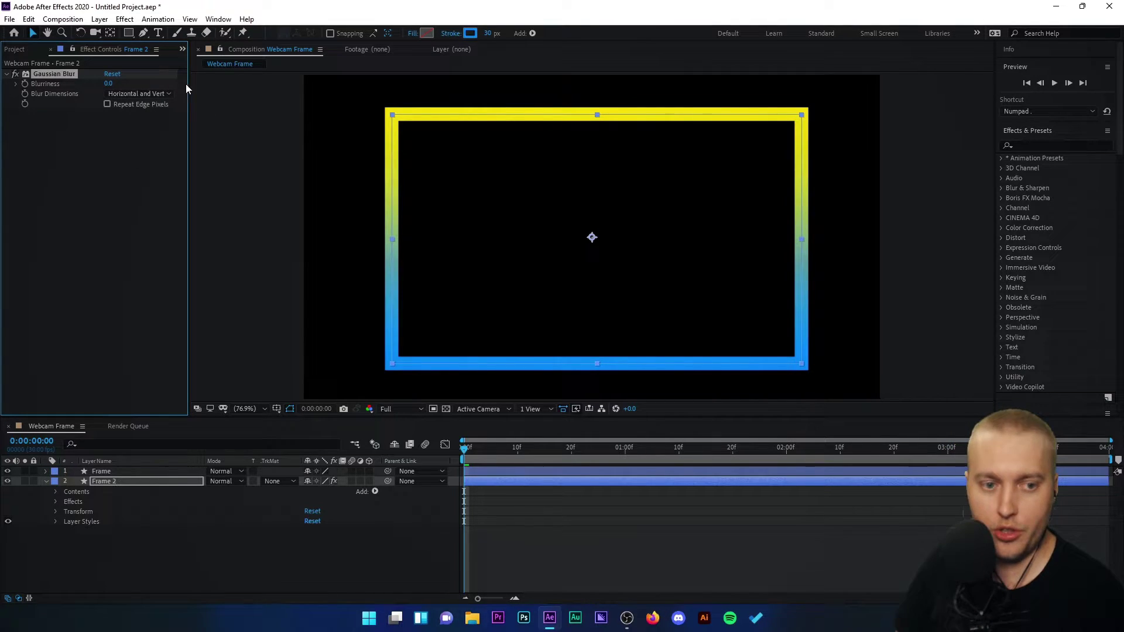
{"action": "left_click_drag", "start_coordinate": [109, 84], "coordinate": [499, 95]}
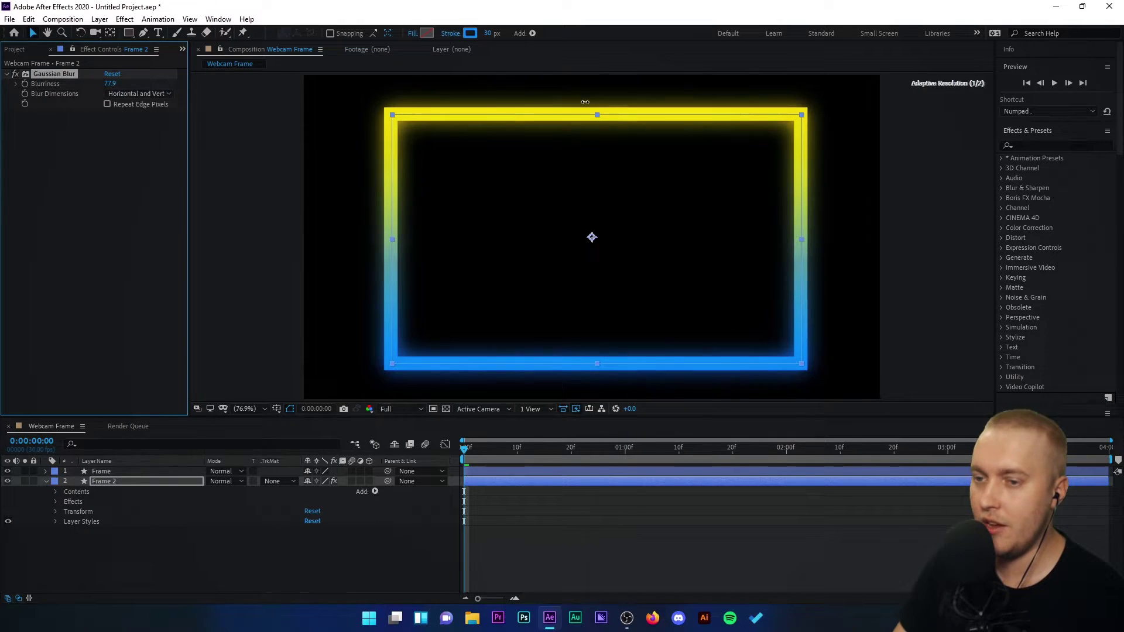
{"action": "left_click_drag", "start_coordinate": [697, 105], "coordinate": [630, 119]}
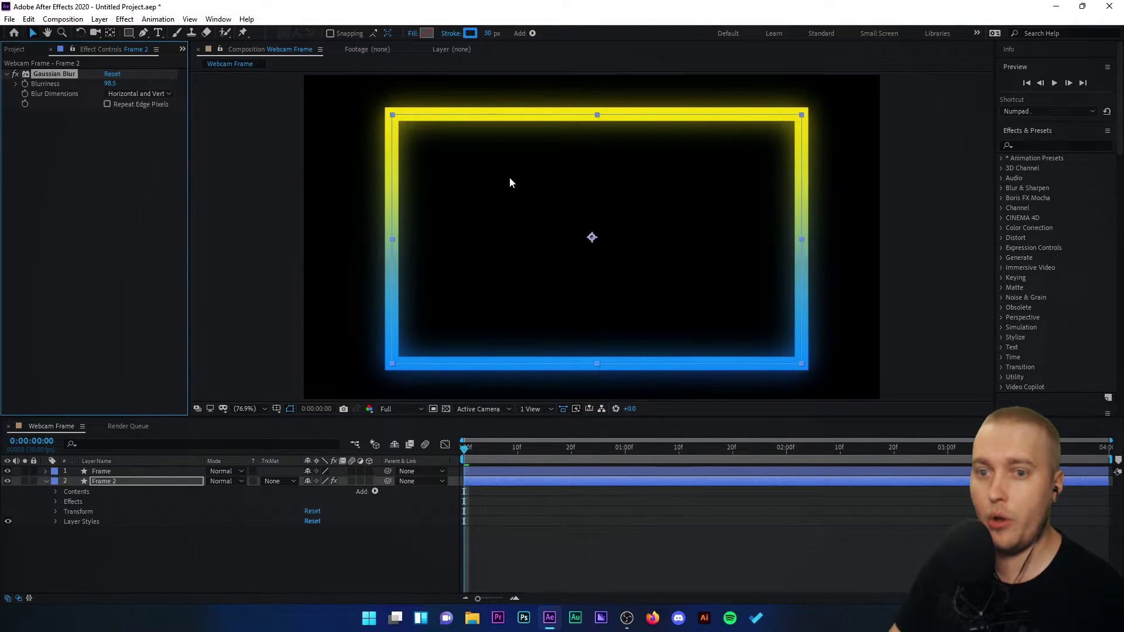
{"action": "left_click_drag", "start_coordinate": [111, 85], "coordinate": [140, 84]}
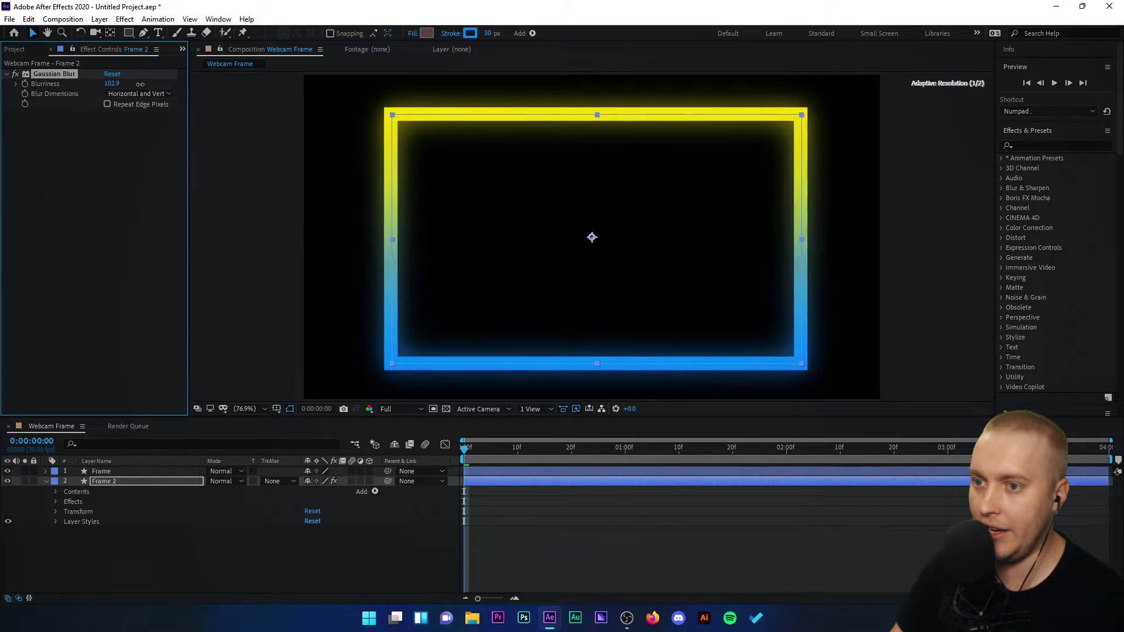
{"action": "left_click_drag", "start_coordinate": [340, 94], "coordinate": [290, 91]}
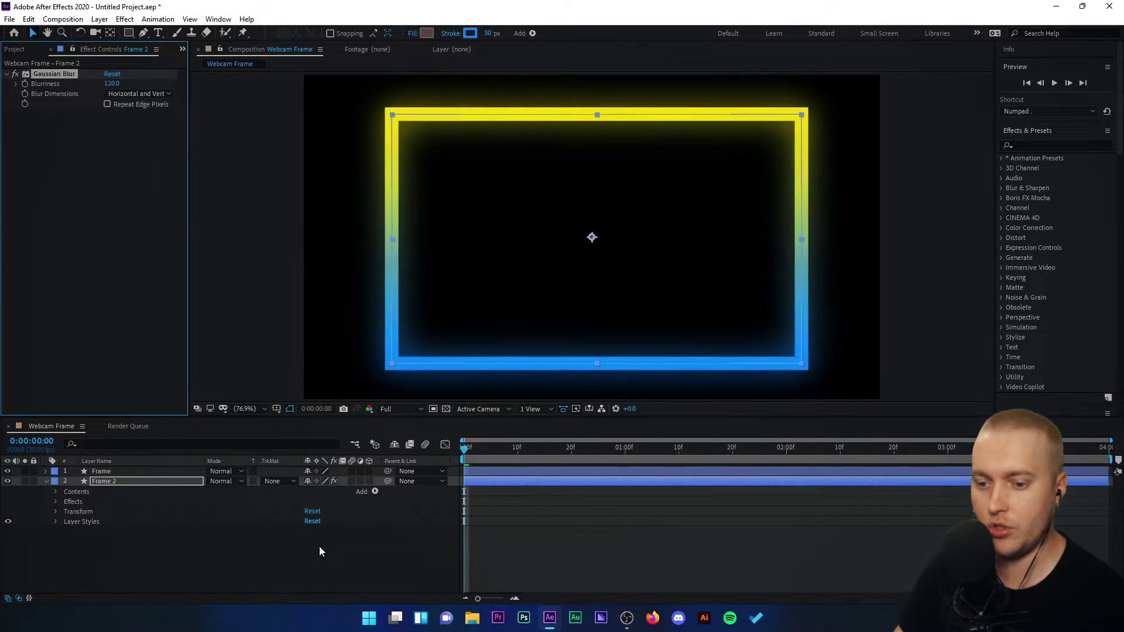
{"action": "left_click", "coordinate": [204, 579]}
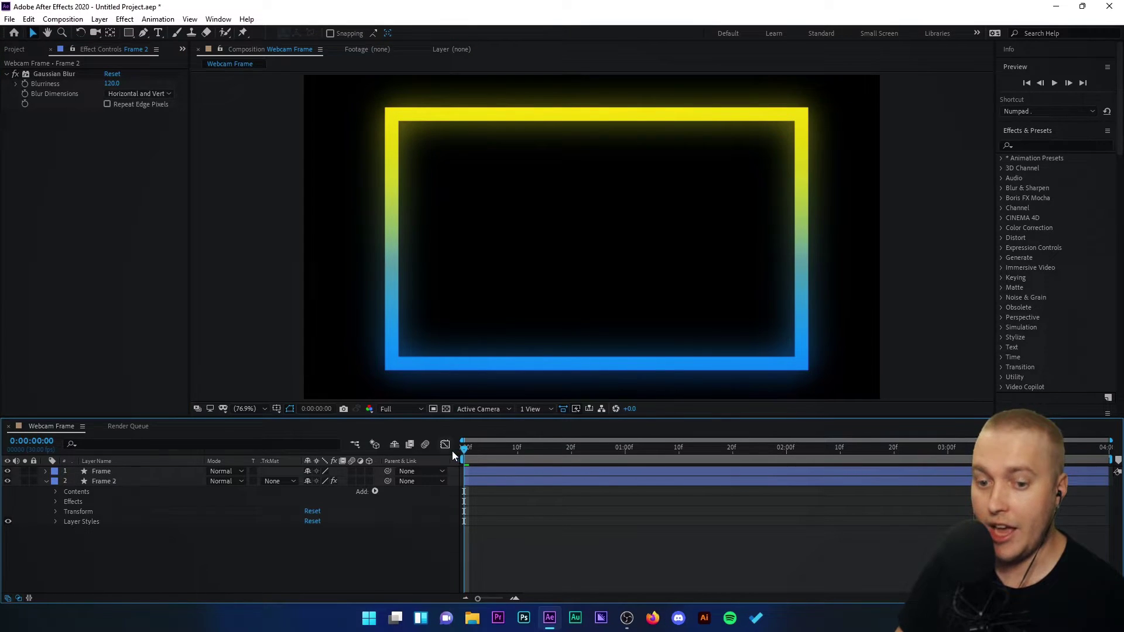
{"action": "key", "text": "space"}
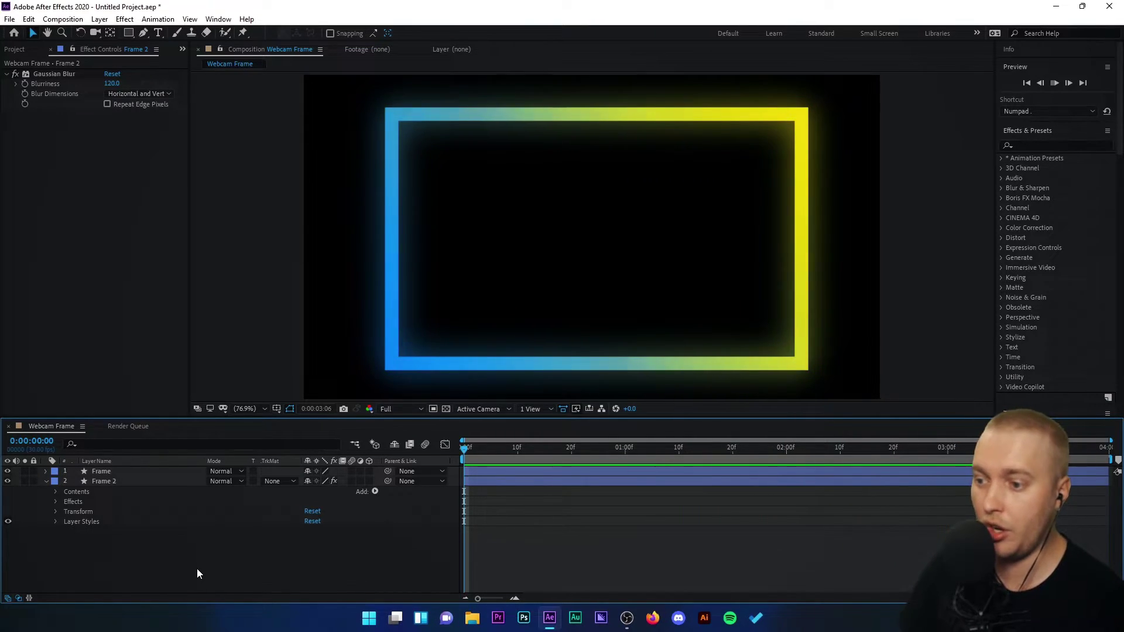
{"action": "key", "text": "space"}
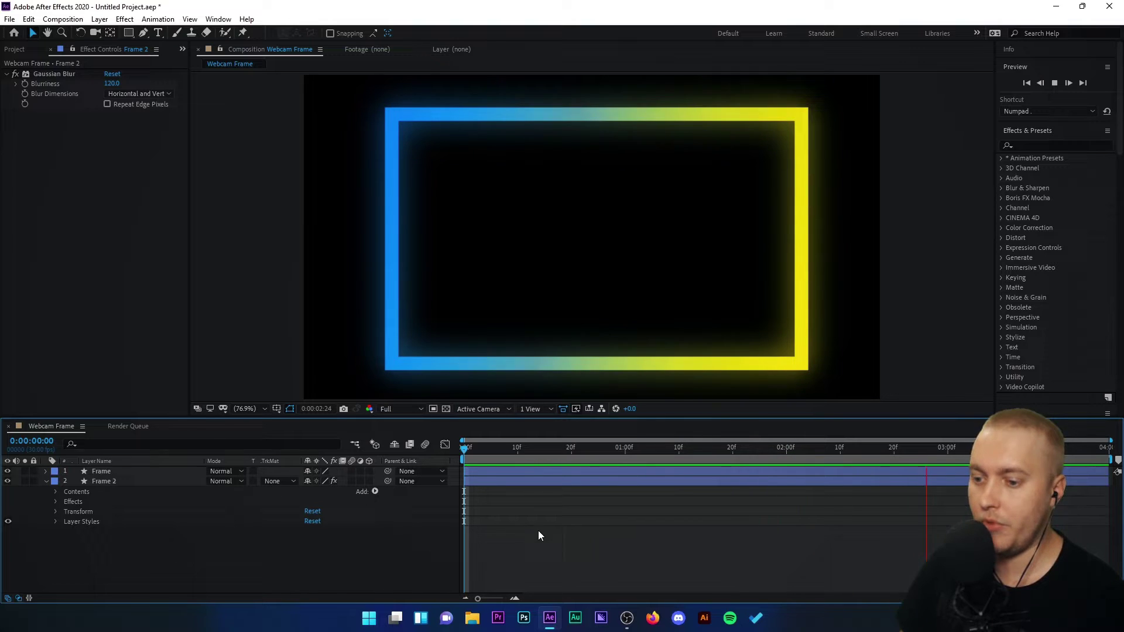
Stop the preview, restore the transparency grid, and add the composition to the Media Encoder queue
{"action": "key", "text": "space"}
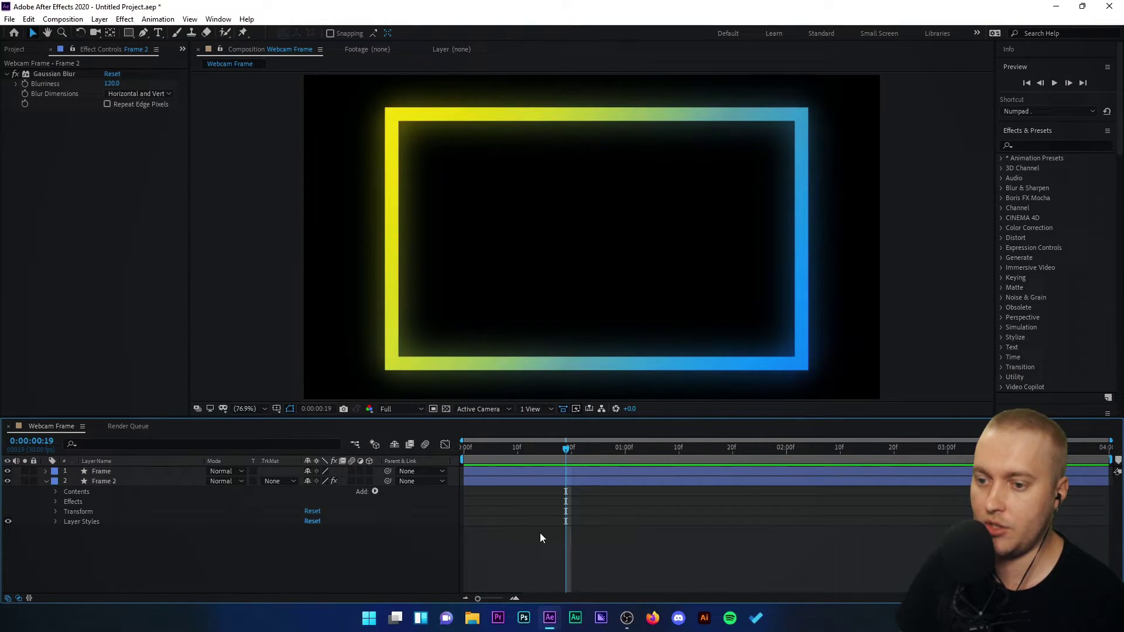
{"action": "left_click", "coordinate": [445, 409]}
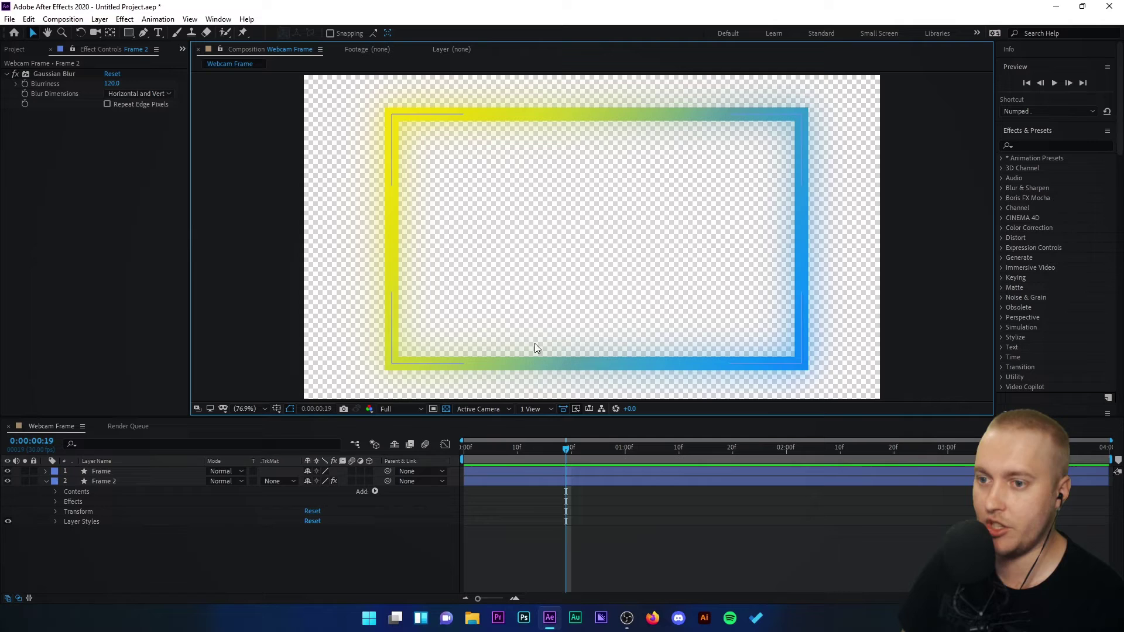
{"action": "left_click", "coordinate": [8, 21]}
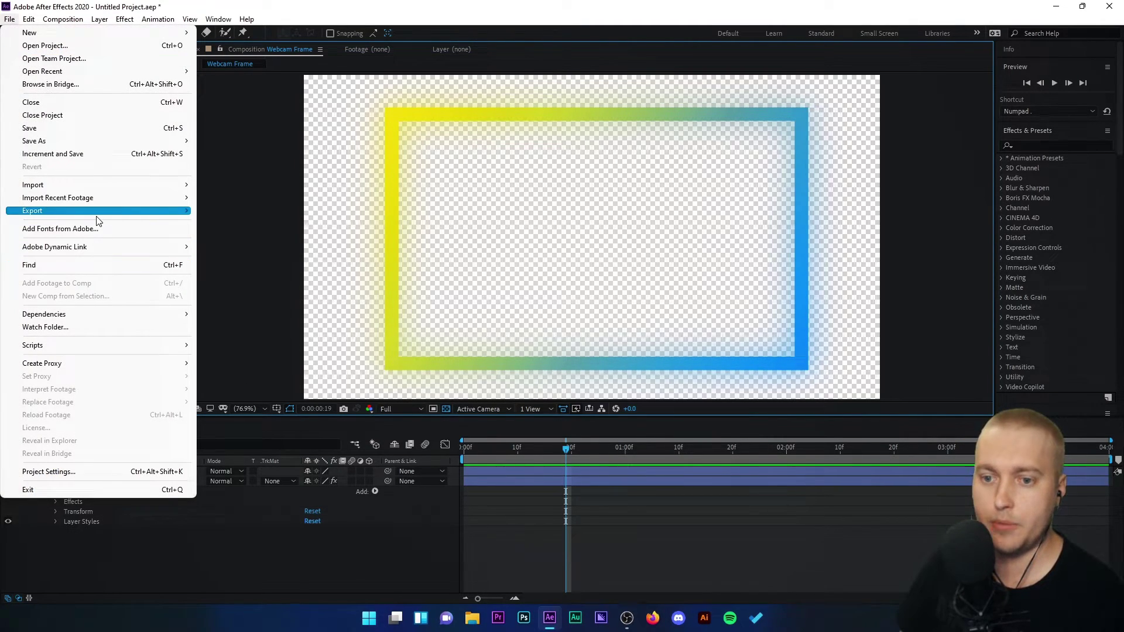
{"action": "mouse_move", "coordinate": [96, 218]}
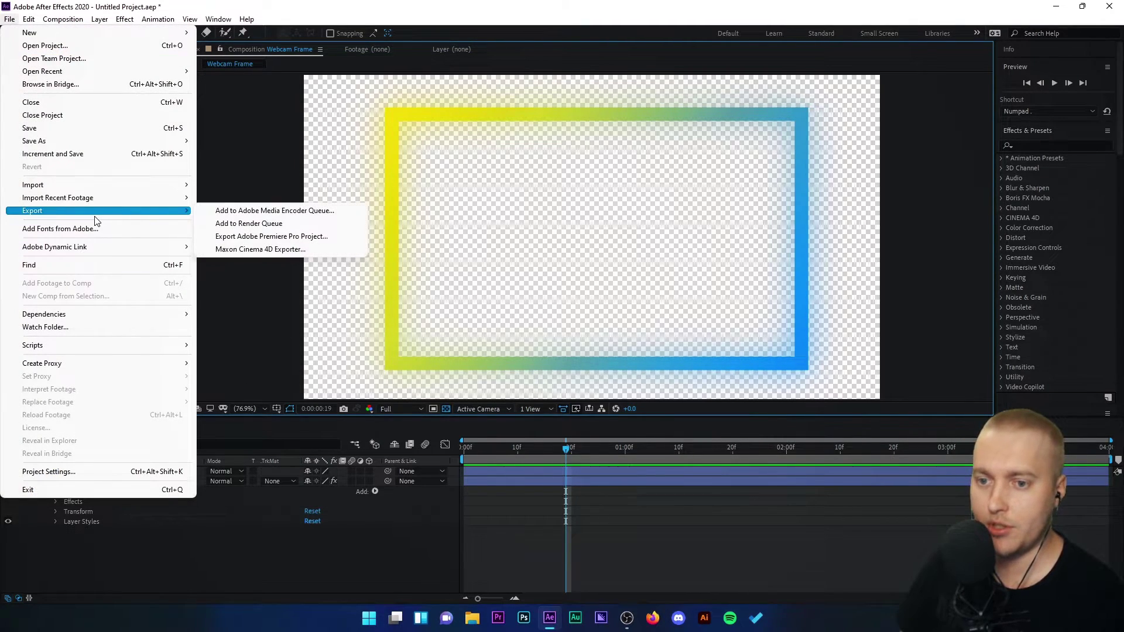
{"action": "left_click", "coordinate": [272, 215]}
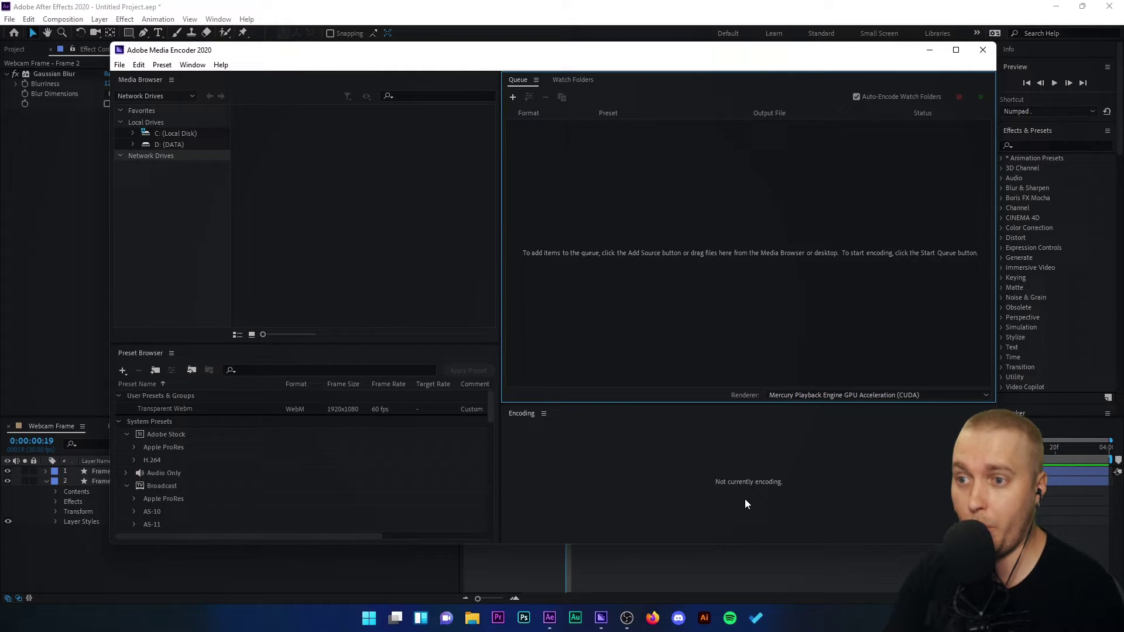
Back in Media Encoder, select the queued Webcam Frame WebM job and open its Transparent Webm preset
{"action": "left_click", "coordinate": [627, 619]}
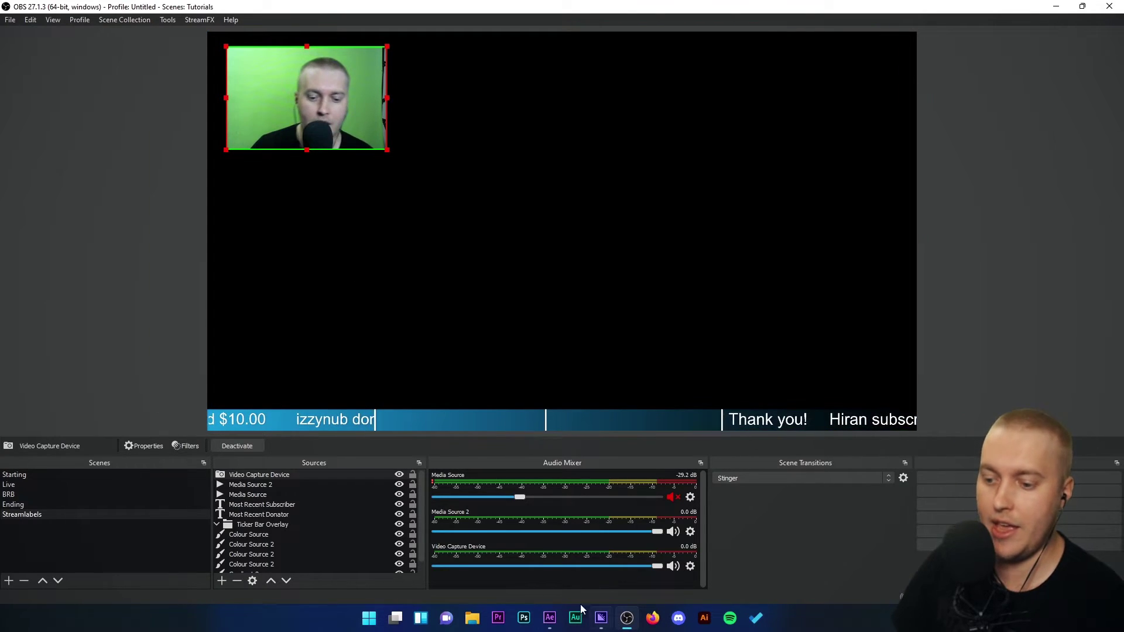
{"action": "left_click", "coordinate": [550, 618]}
{"action": "left_click", "coordinate": [601, 618]}
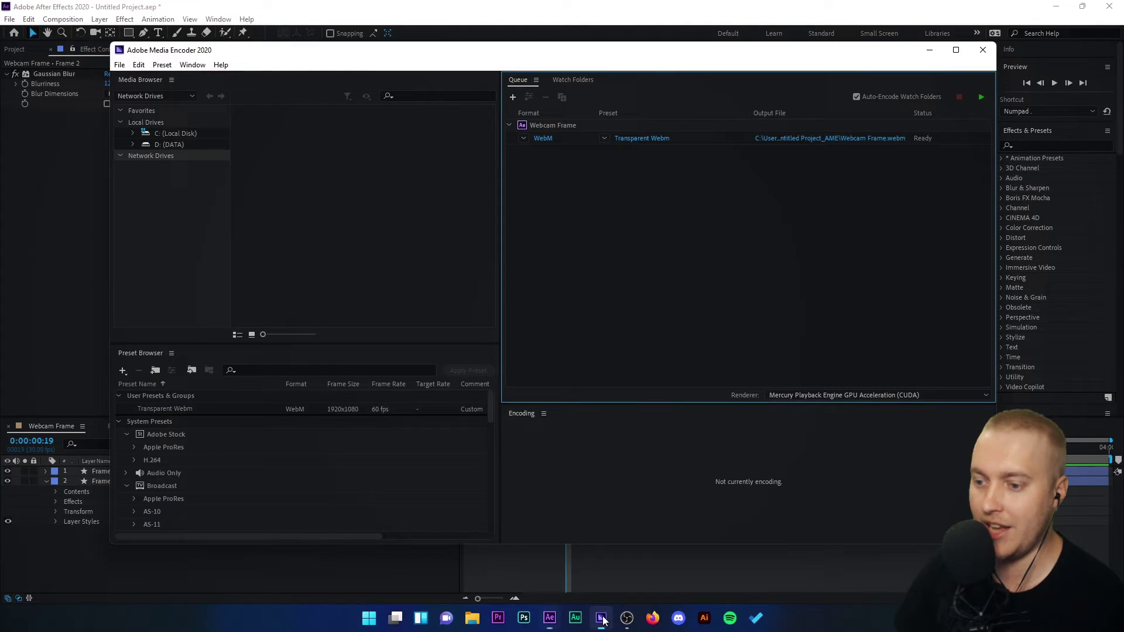
{"action": "left_click", "coordinate": [691, 138]}
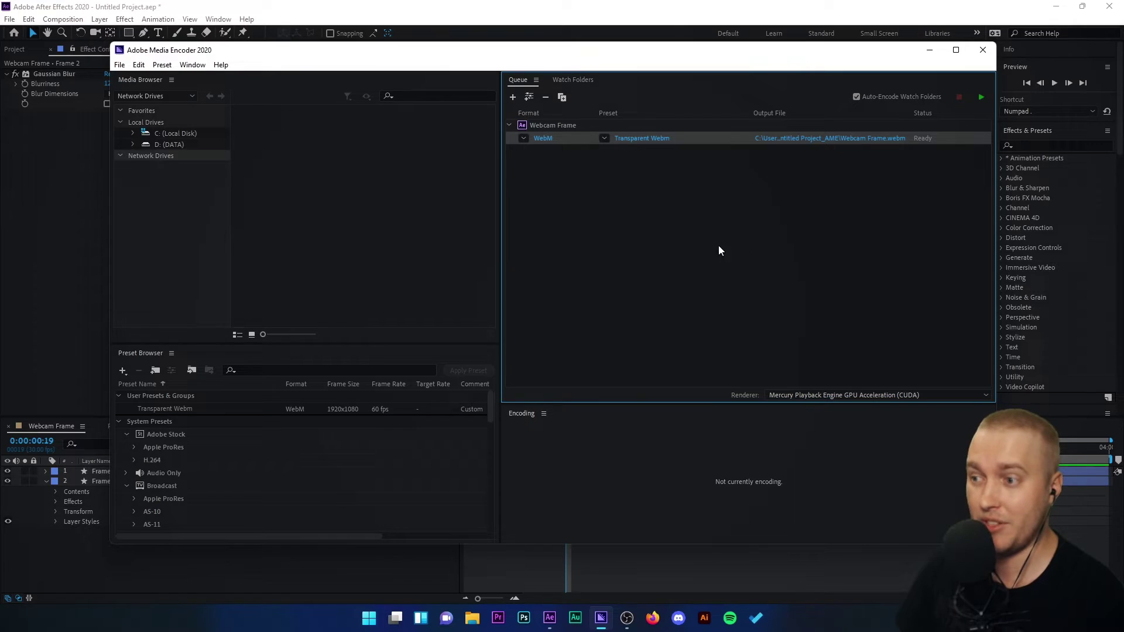
{"action": "left_click", "coordinate": [625, 144]}
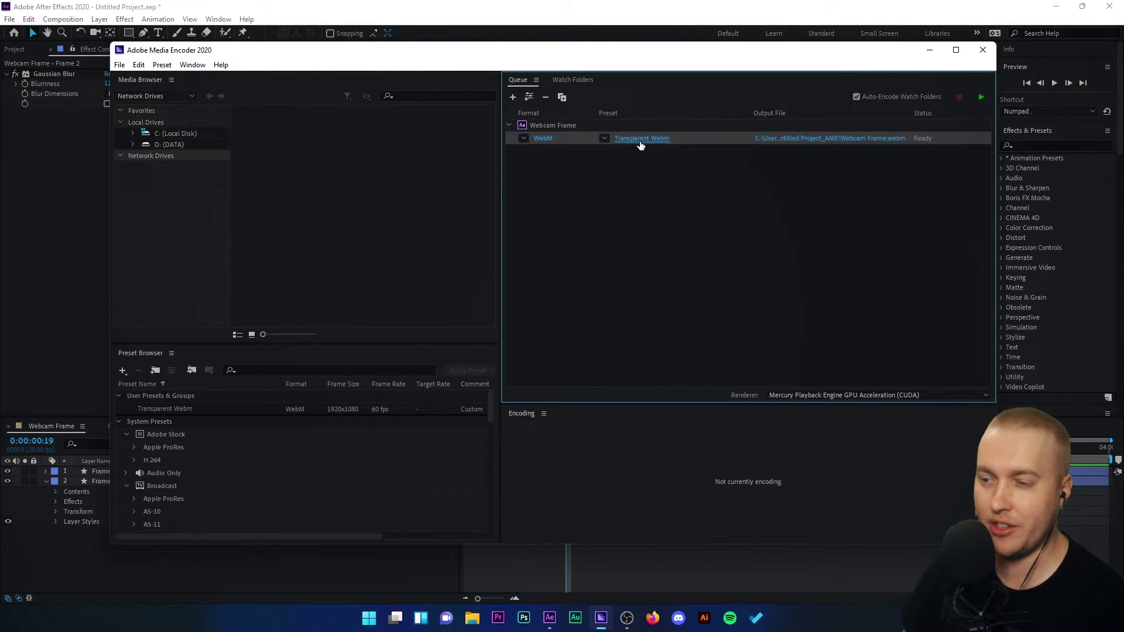
Save the job's output as Webcam Frame.webm in the Music folder and start the queue
{"action": "left_click", "coordinate": [866, 140]}
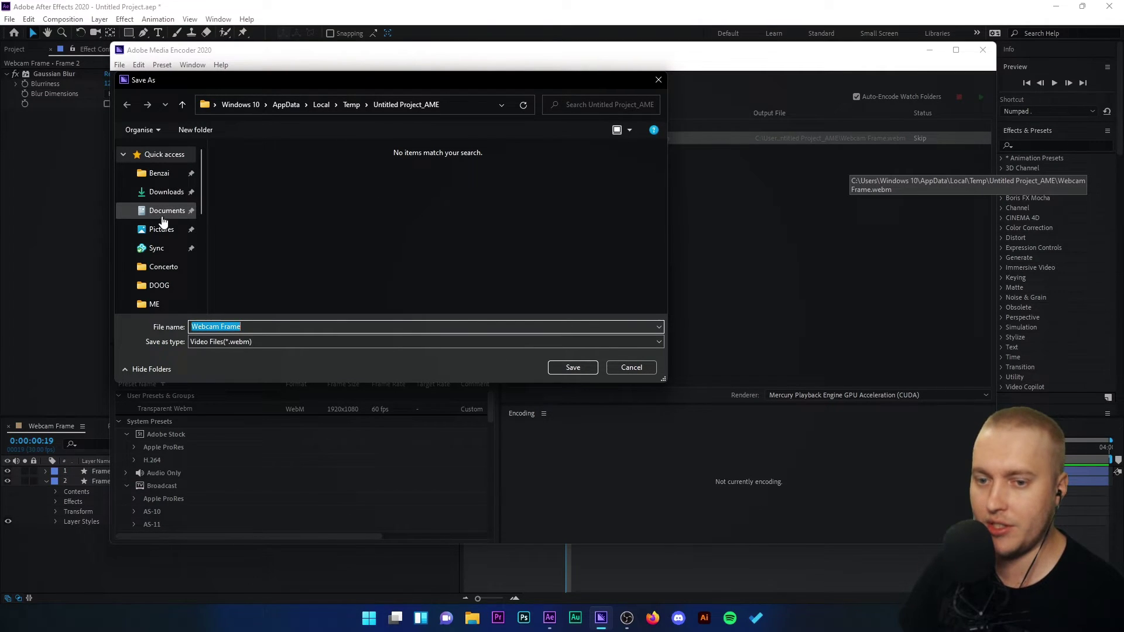
{"action": "scroll", "coordinate": [174, 265], "scroll_direction": "down", "scroll_amount": 2}
{"action": "scroll", "coordinate": [175, 264], "scroll_direction": "up", "scroll_amount": 1}
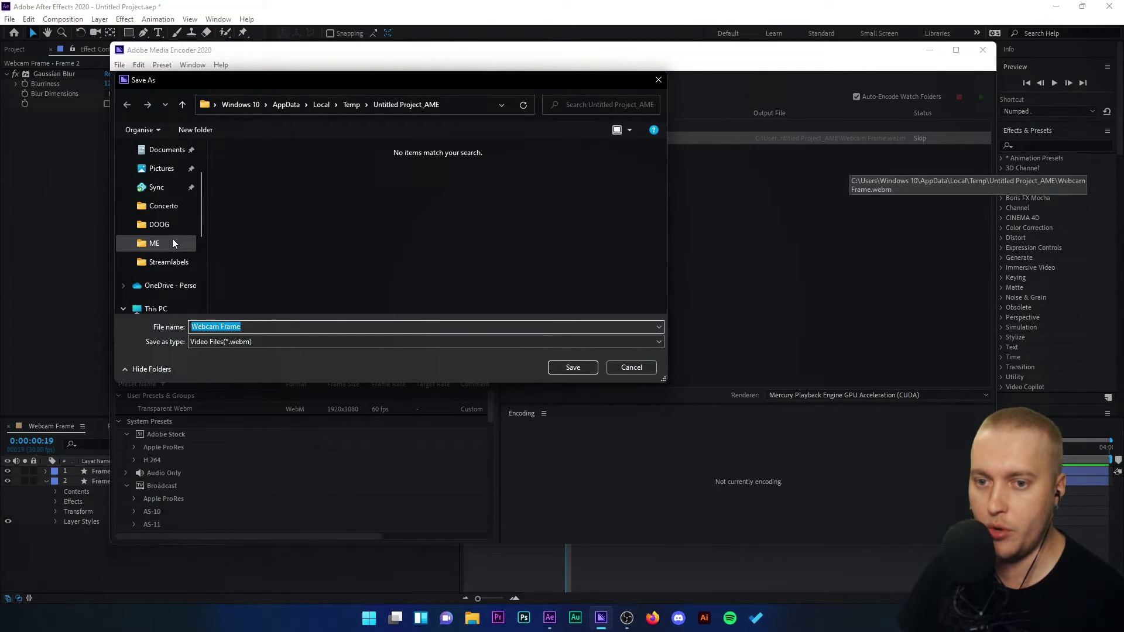
{"action": "scroll", "coordinate": [172, 238], "scroll_direction": "down", "scroll_amount": 3}
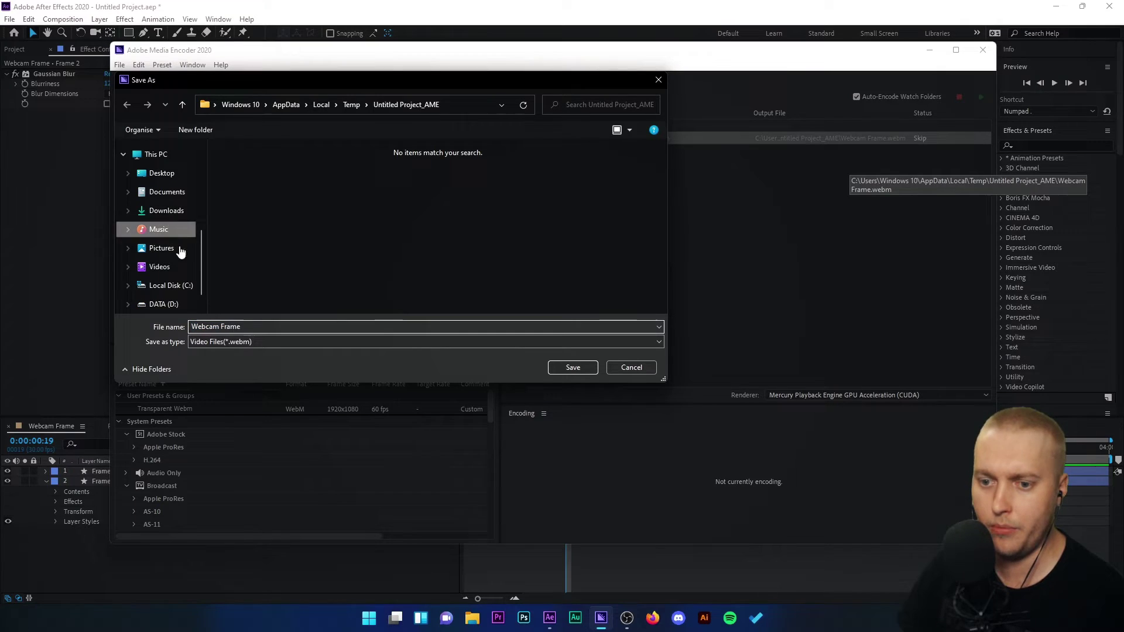
{"action": "left_click", "coordinate": [159, 229]}
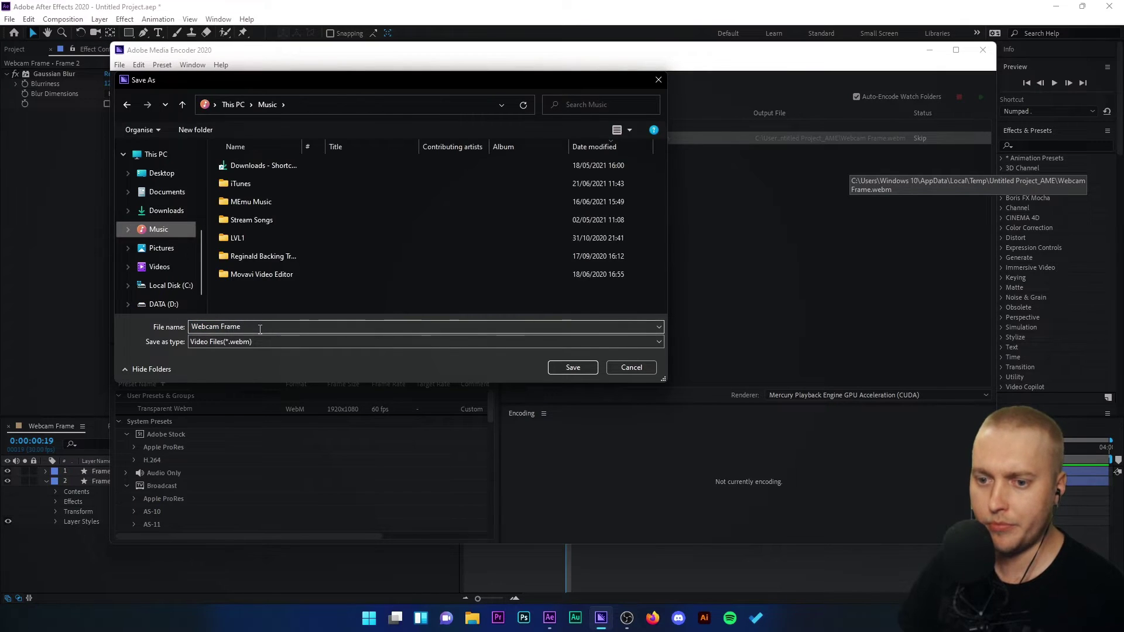
{"action": "left_click", "coordinate": [564, 368]}
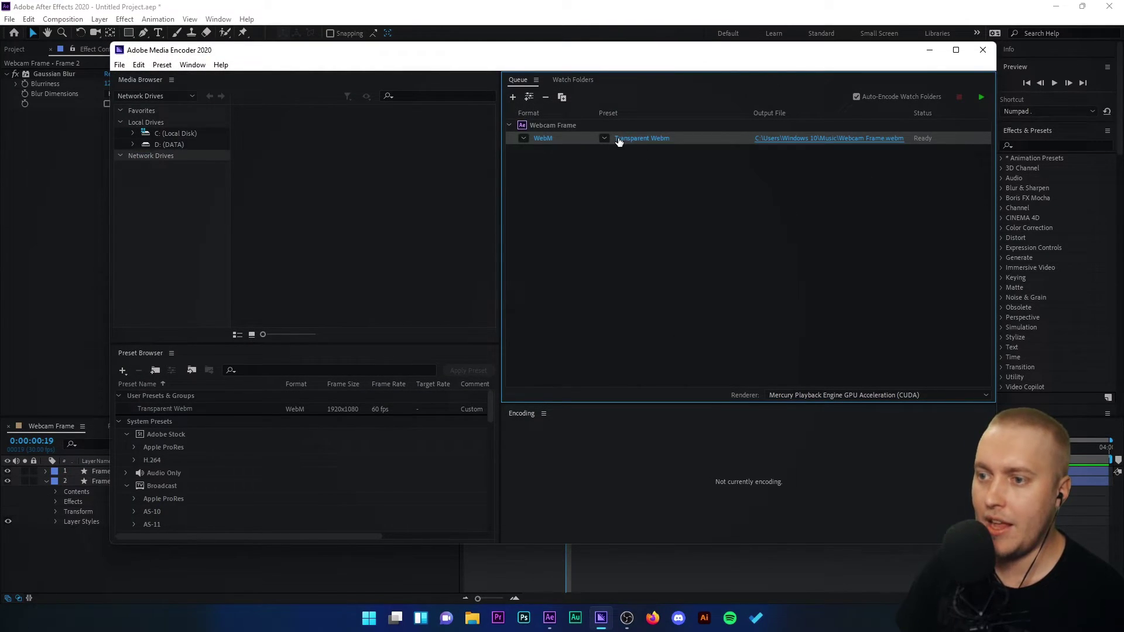
{"action": "key", "text": "Return"}
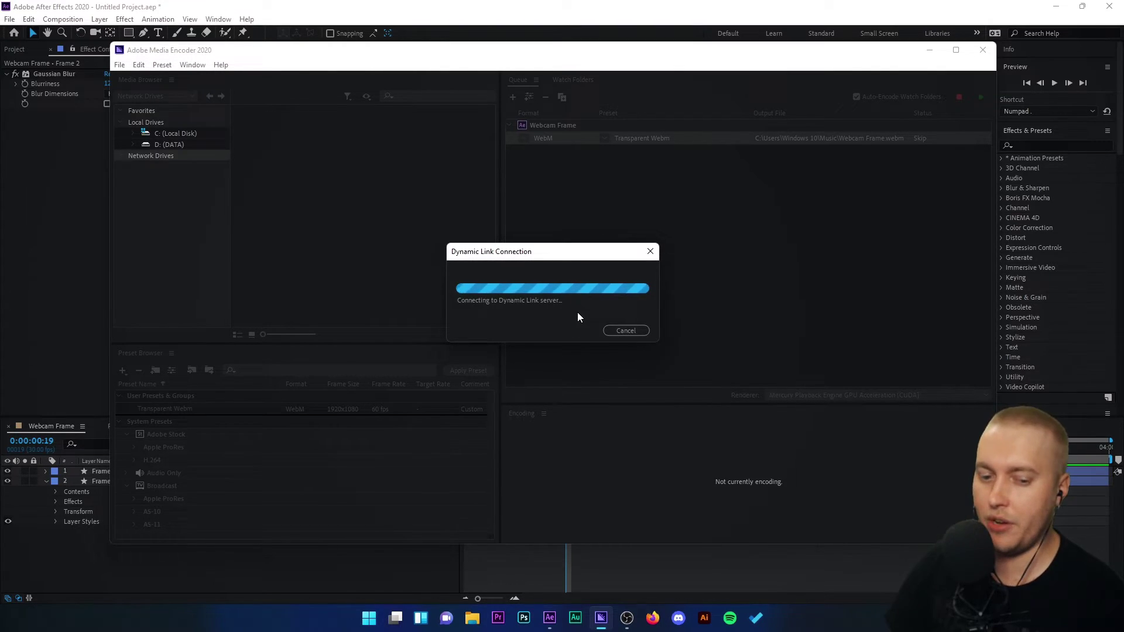
Cancel the Dynamic Link connection, restart the queue and keep WebM as the export format
{"action": "left_click", "coordinate": [619, 331]}
{"action": "left_click", "coordinate": [542, 139]}
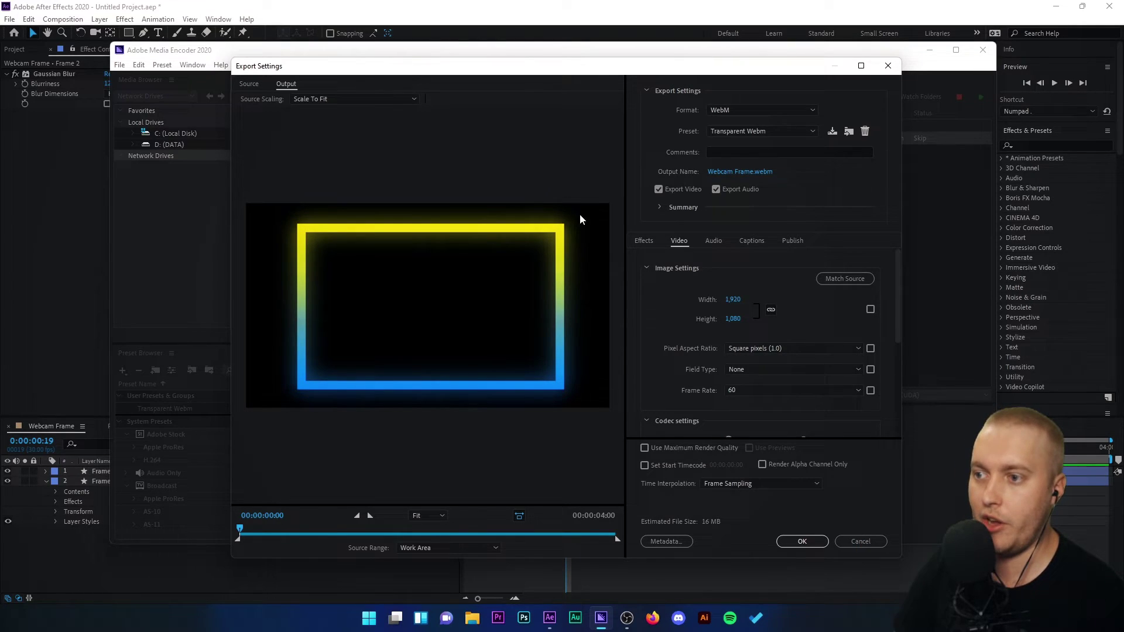
{"action": "left_click", "coordinate": [717, 109]}
{"action": "left_click", "coordinate": [644, 135]}
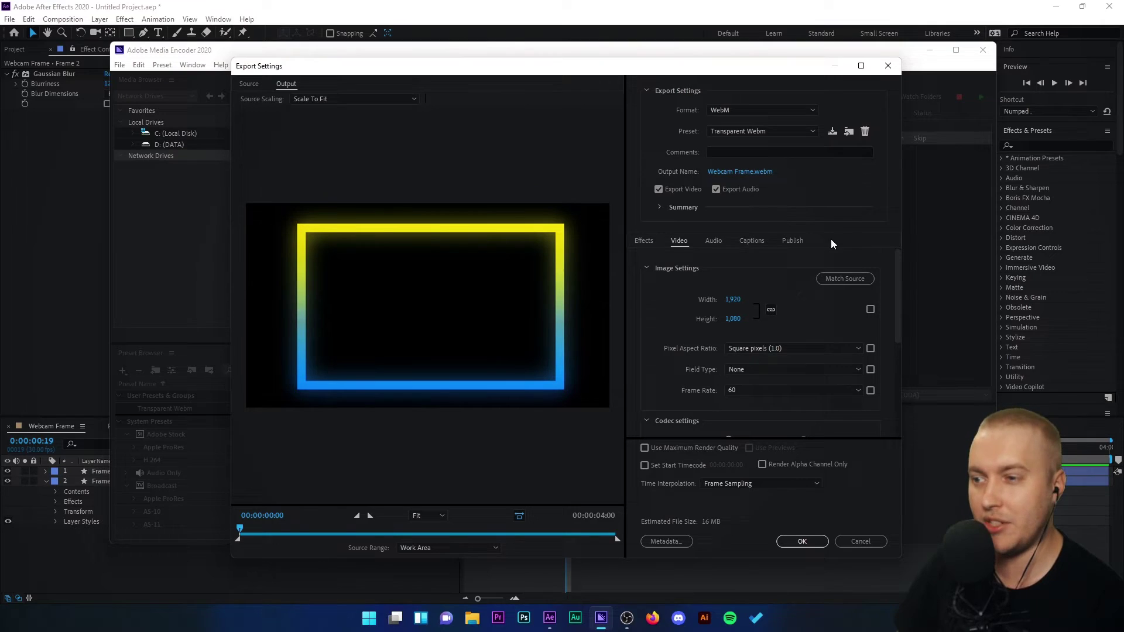
Try a 720 height (1,280 width), then match size and frame rate to source, keeping alpha included
{"action": "scroll", "coordinate": [688, 296], "scroll_direction": "down", "scroll_amount": 2}
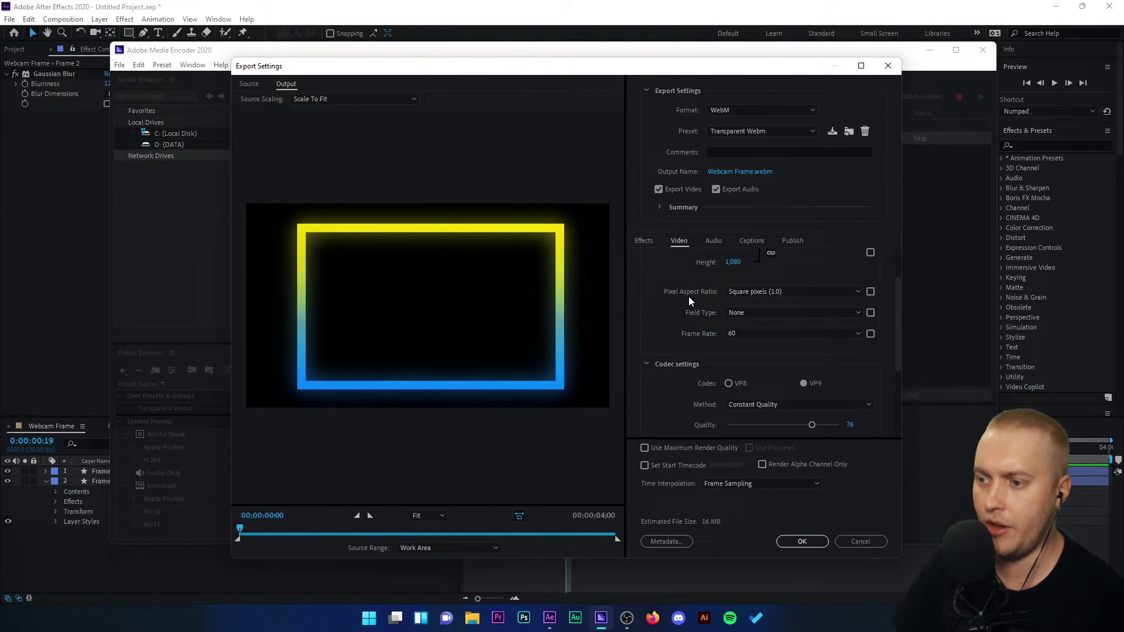
{"action": "scroll", "coordinate": [689, 296], "scroll_direction": "up", "scroll_amount": 2}
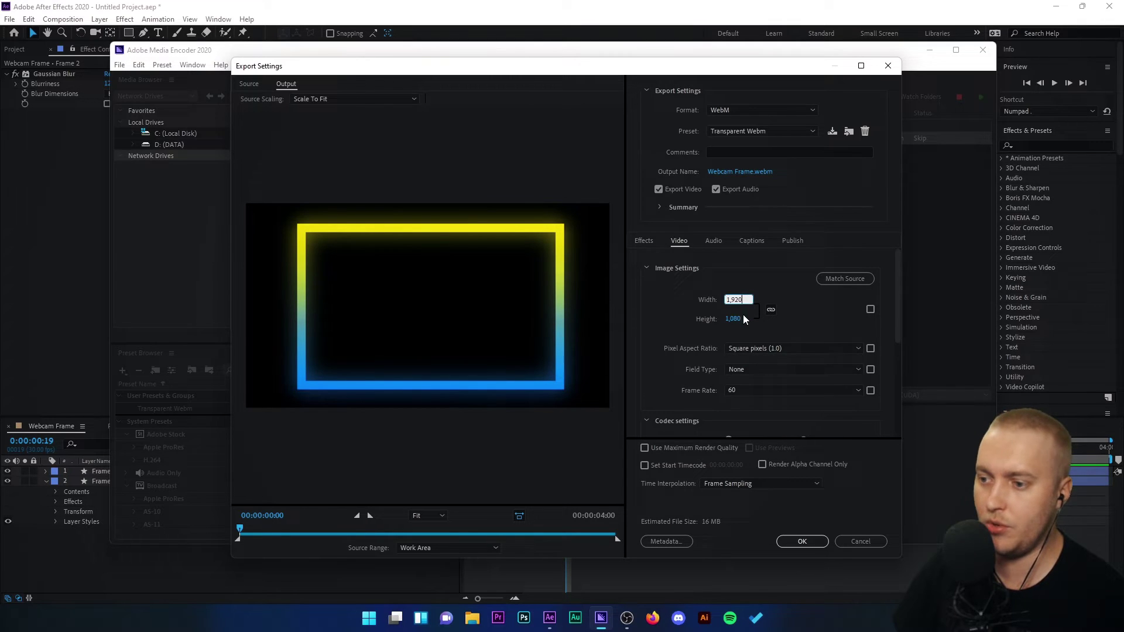
{"action": "left_click", "coordinate": [738, 319]}
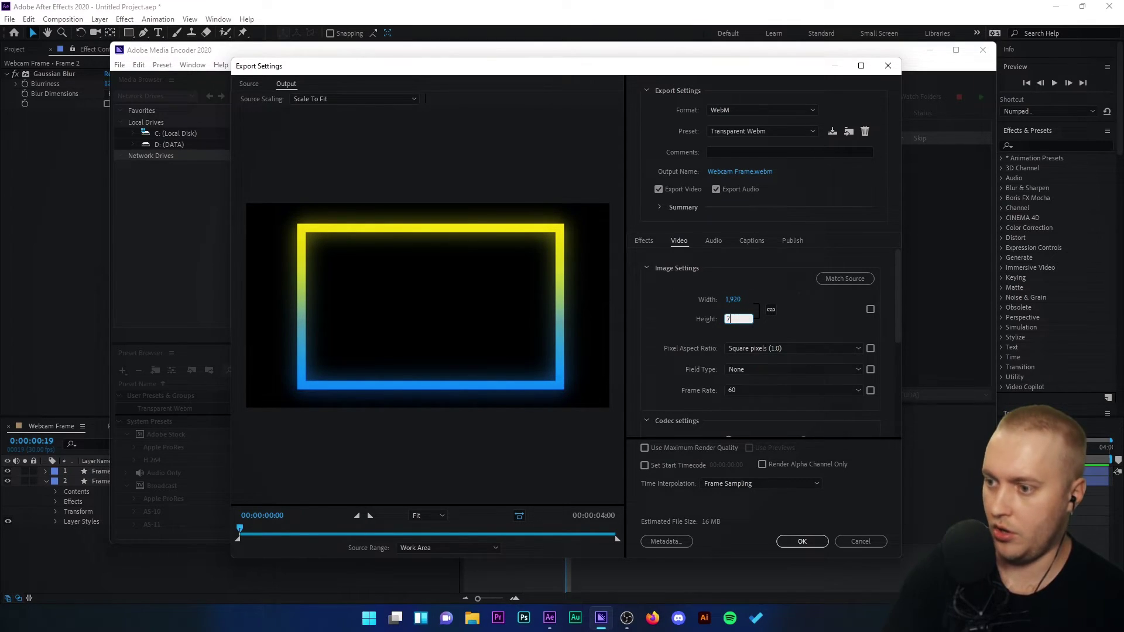
{"action": "key", "text": "Return"}
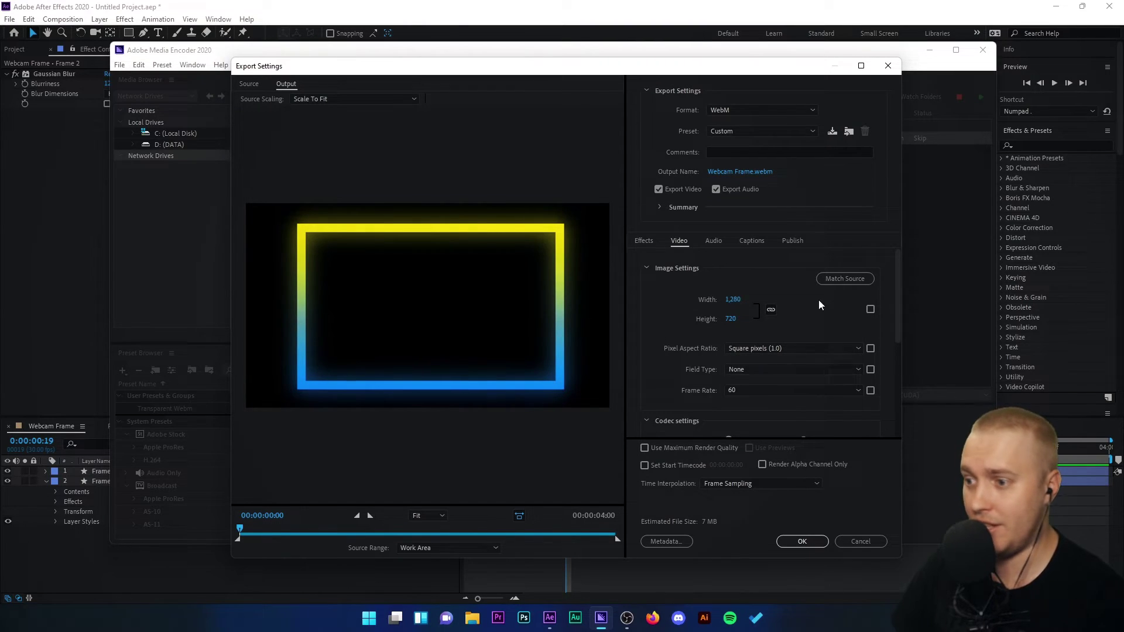
{"action": "left_click", "coordinate": [852, 279]}
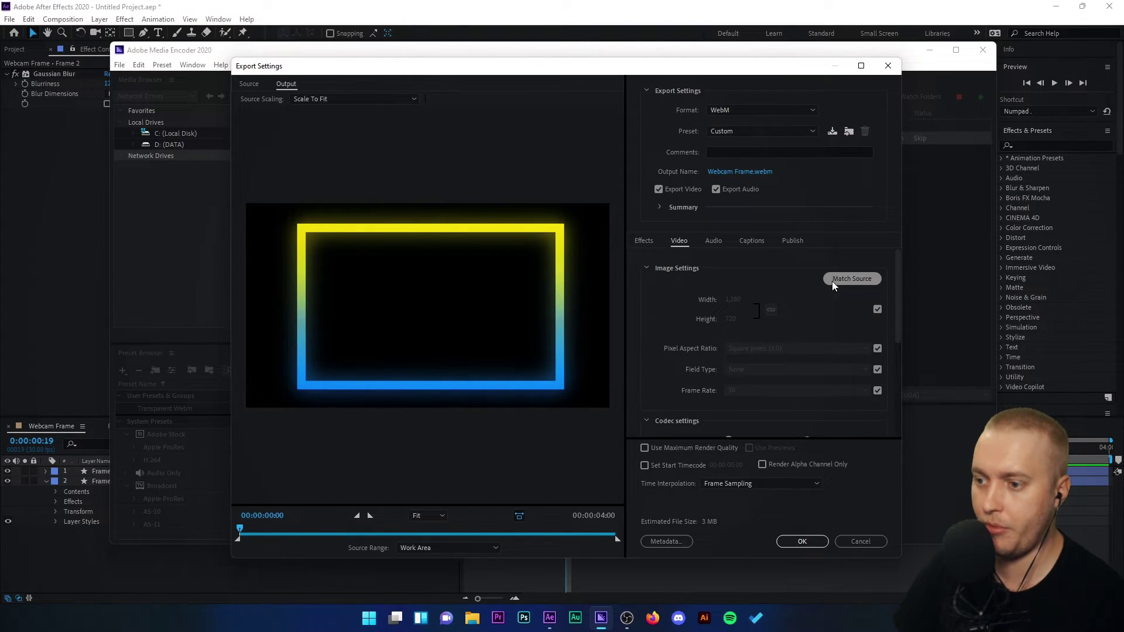
{"action": "scroll", "coordinate": [680, 341], "scroll_direction": "down", "scroll_amount": 3}
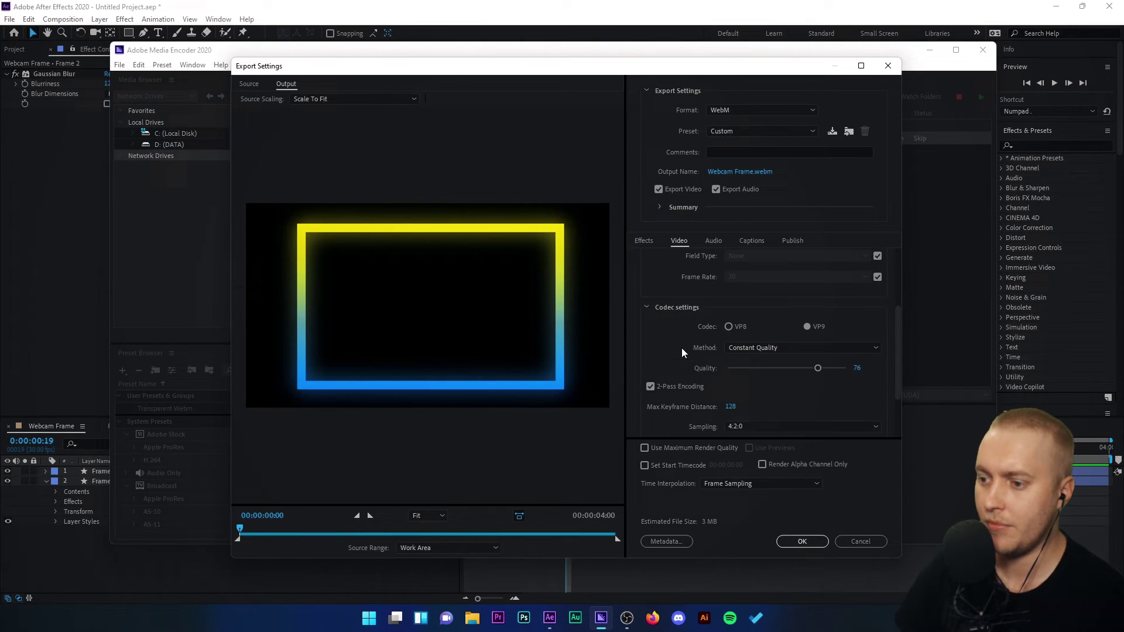
{"action": "scroll", "coordinate": [665, 319], "scroll_direction": "down", "scroll_amount": 3}
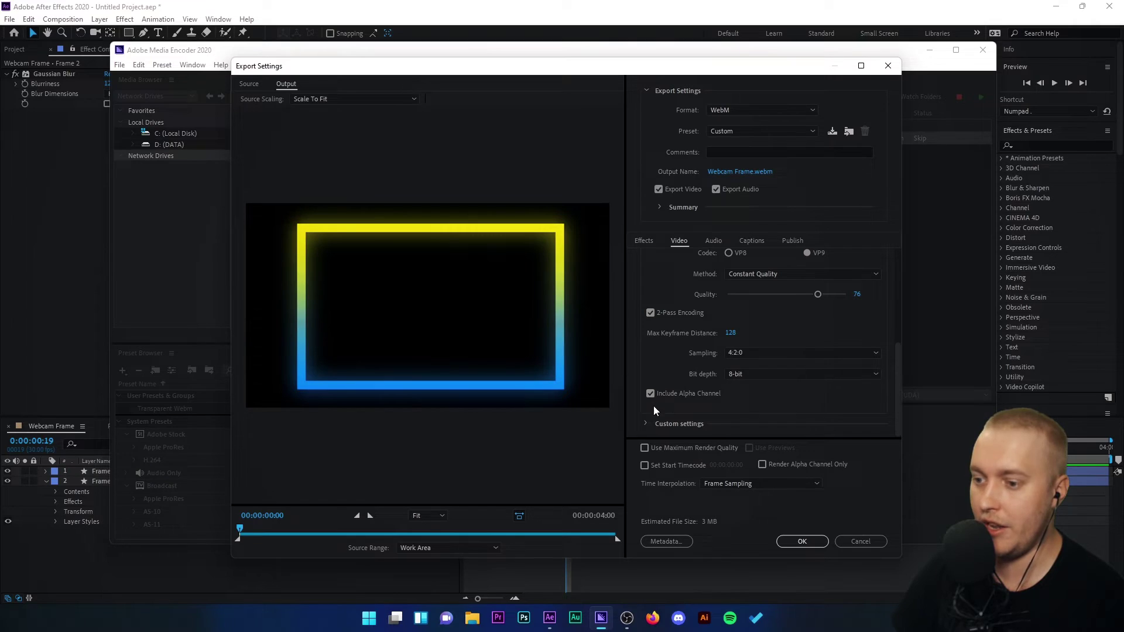
{"action": "scroll", "coordinate": [674, 369], "scroll_direction": "up", "scroll_amount": 5}
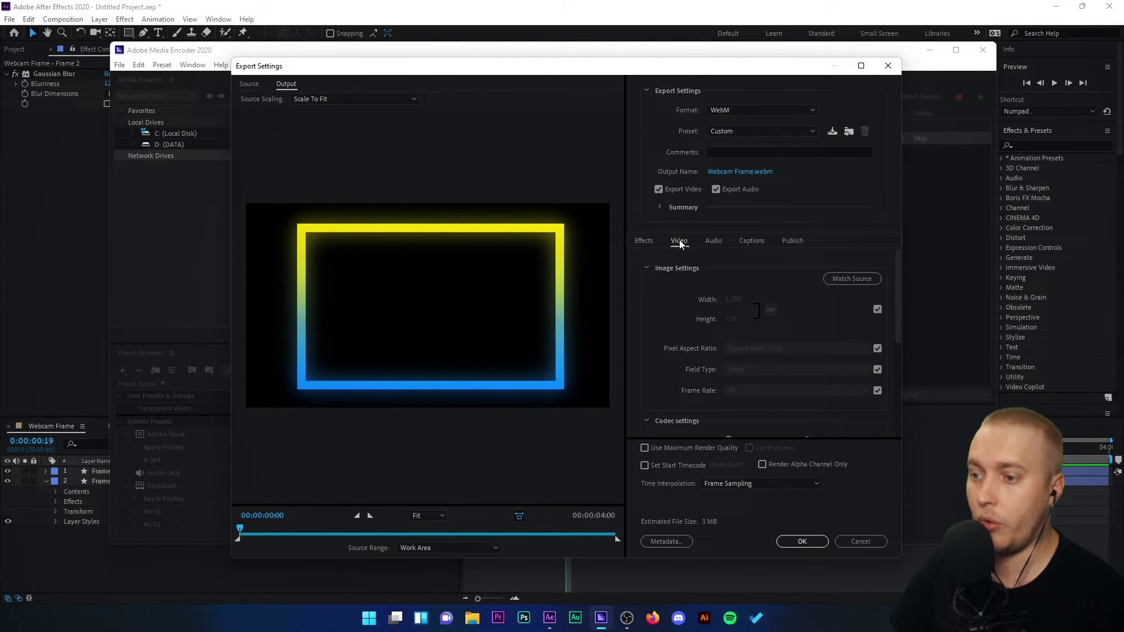
{"action": "scroll", "coordinate": [674, 320], "scroll_direction": "down", "scroll_amount": 5}
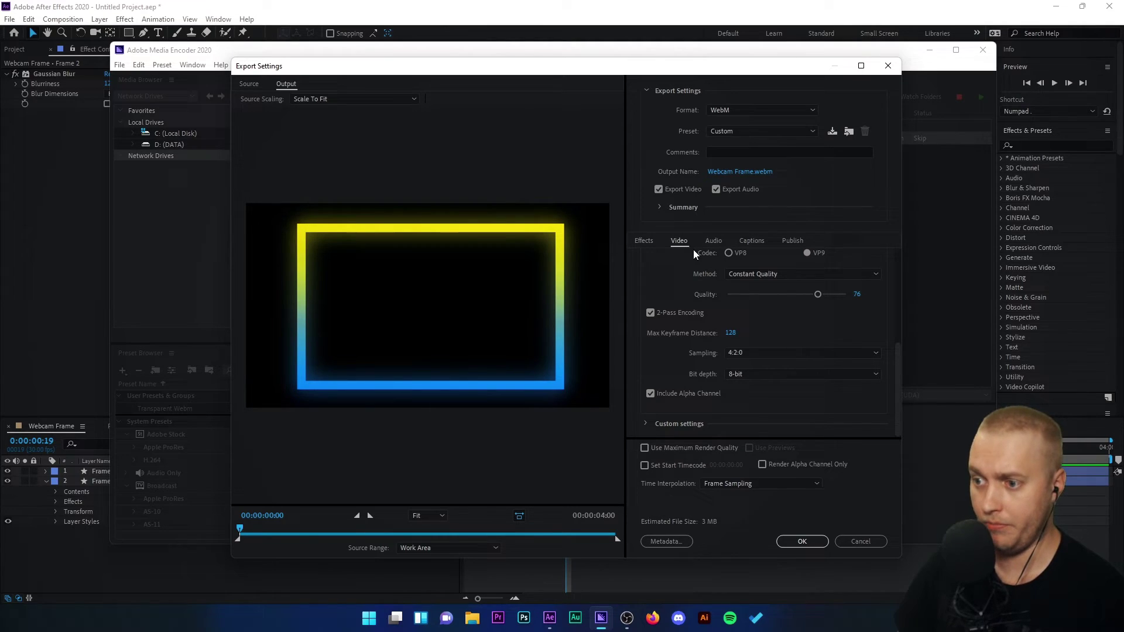
{"action": "scroll", "coordinate": [693, 258], "scroll_direction": "up", "scroll_amount": 3}
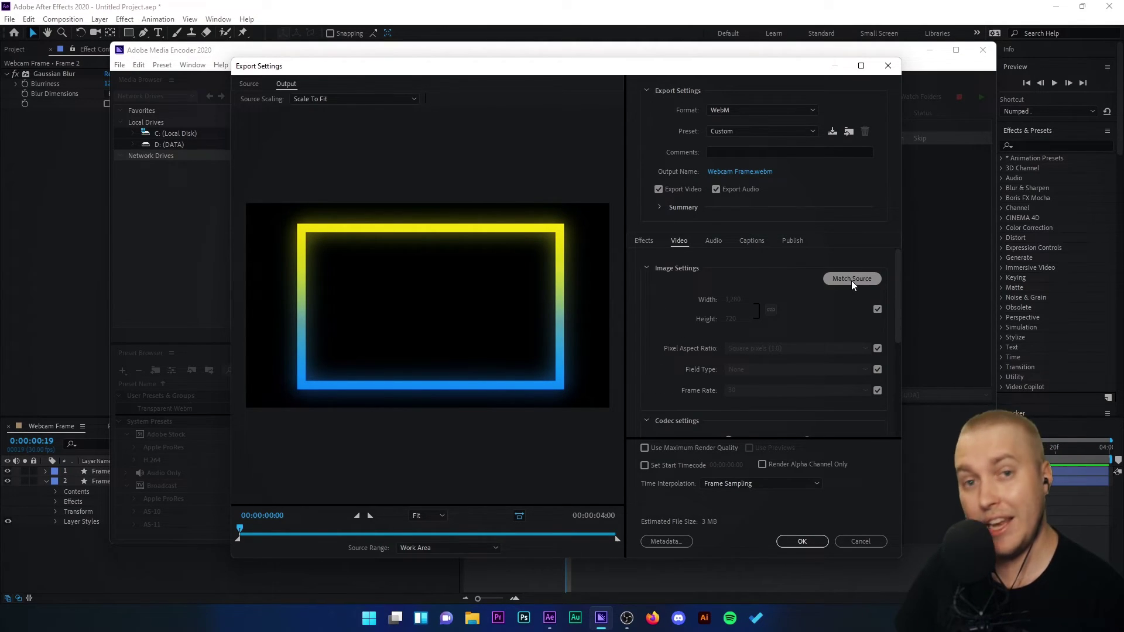
{"action": "scroll", "coordinate": [697, 312], "scroll_direction": "down", "scroll_amount": 4}
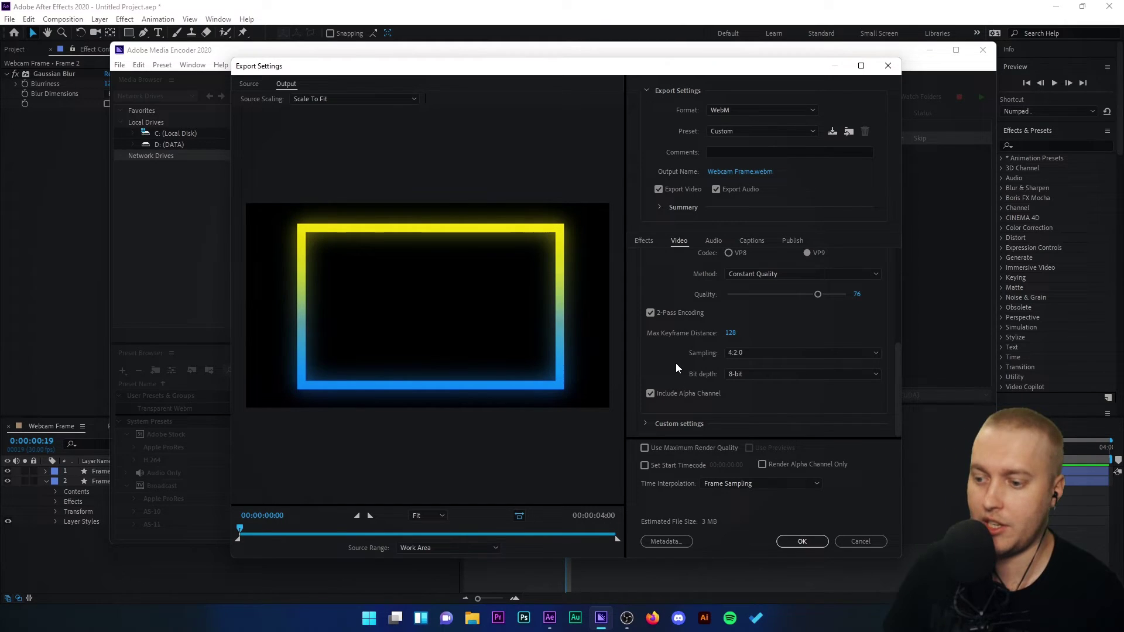
Save the output as Webcam Frame in Music, confirm the settings, and render the queue to Done
{"action": "left_click", "coordinate": [739, 174]}
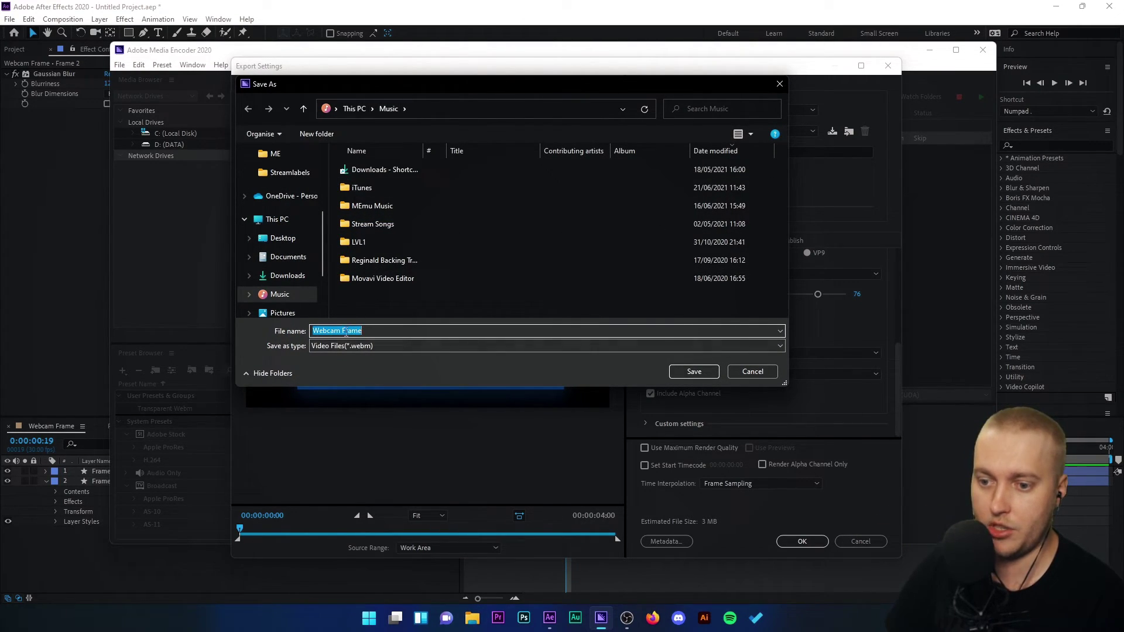
{"action": "left_click", "coordinate": [685, 371]}
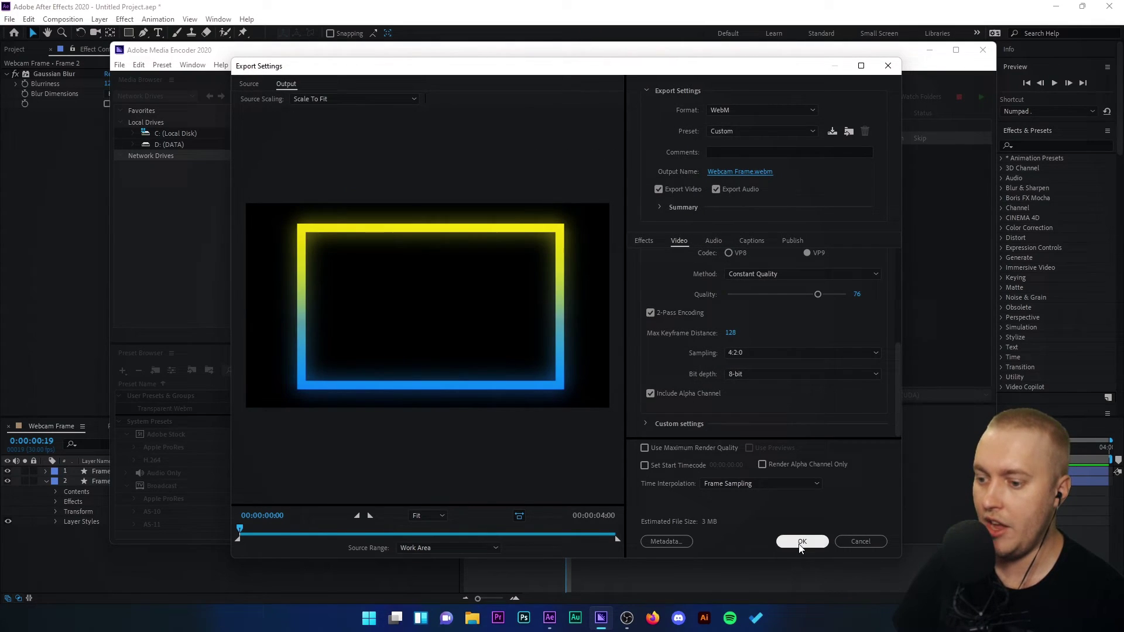
{"action": "left_click", "coordinate": [801, 542]}
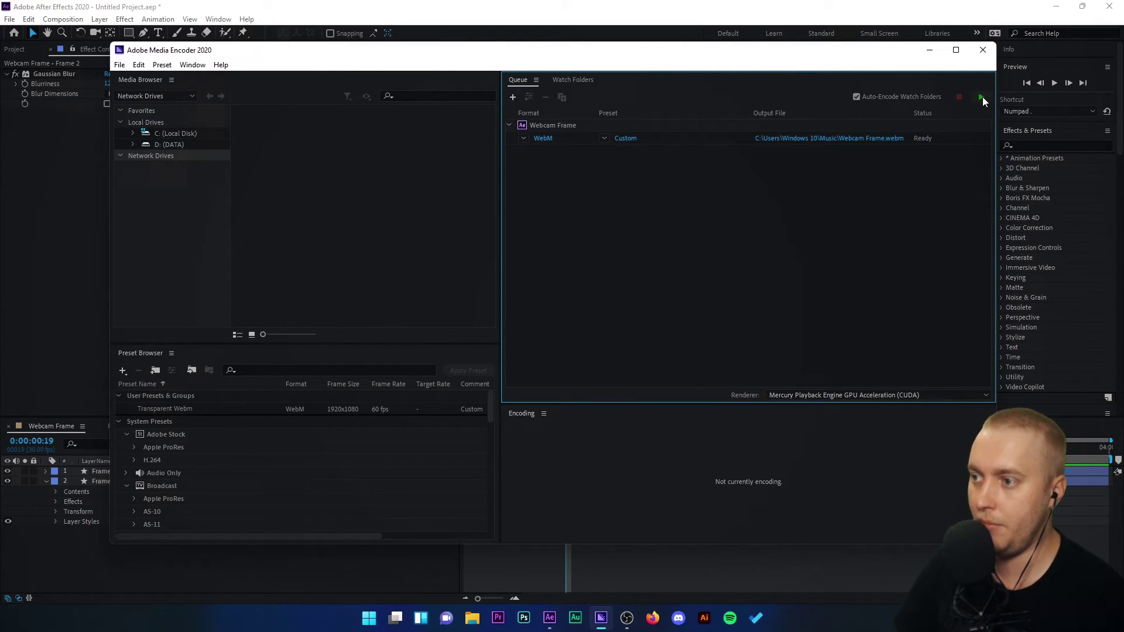
{"action": "left_click", "coordinate": [981, 97]}
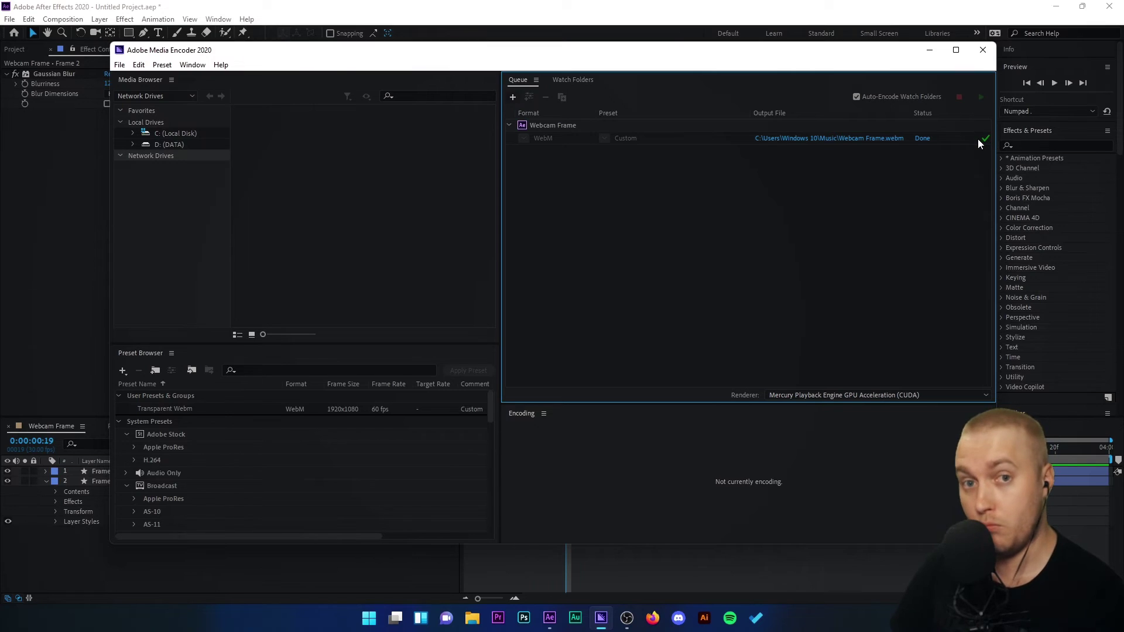
Add a looping OBS media source named 'Webcam Frame' playing Music\Webcam Frame.webm
{"action": "left_click", "coordinate": [627, 618]}
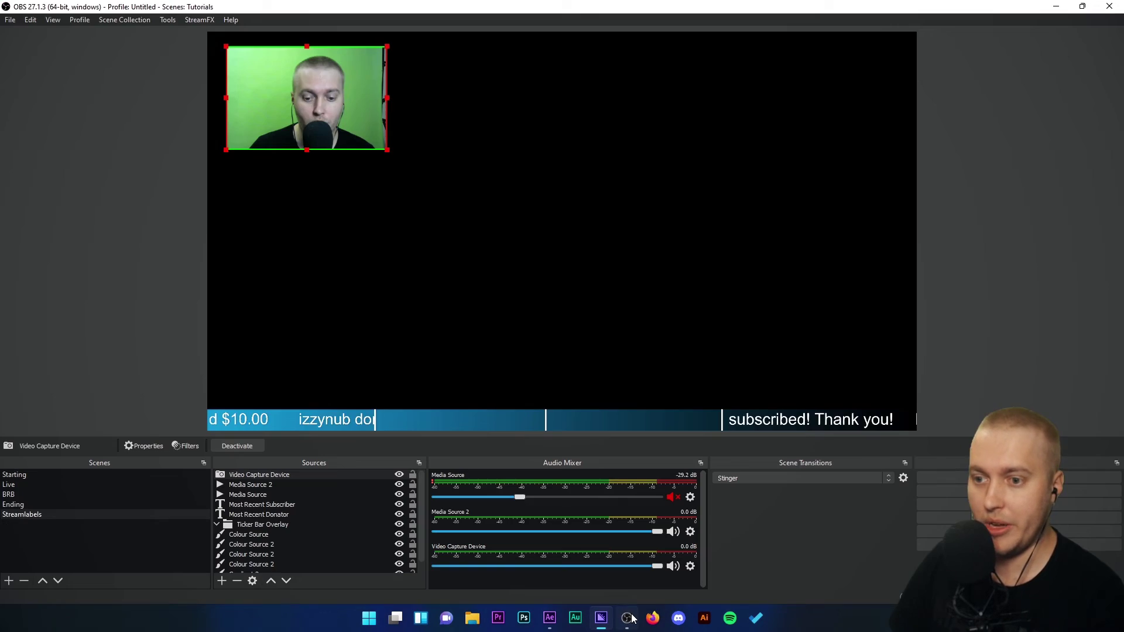
{"action": "left_click", "coordinate": [222, 581]}
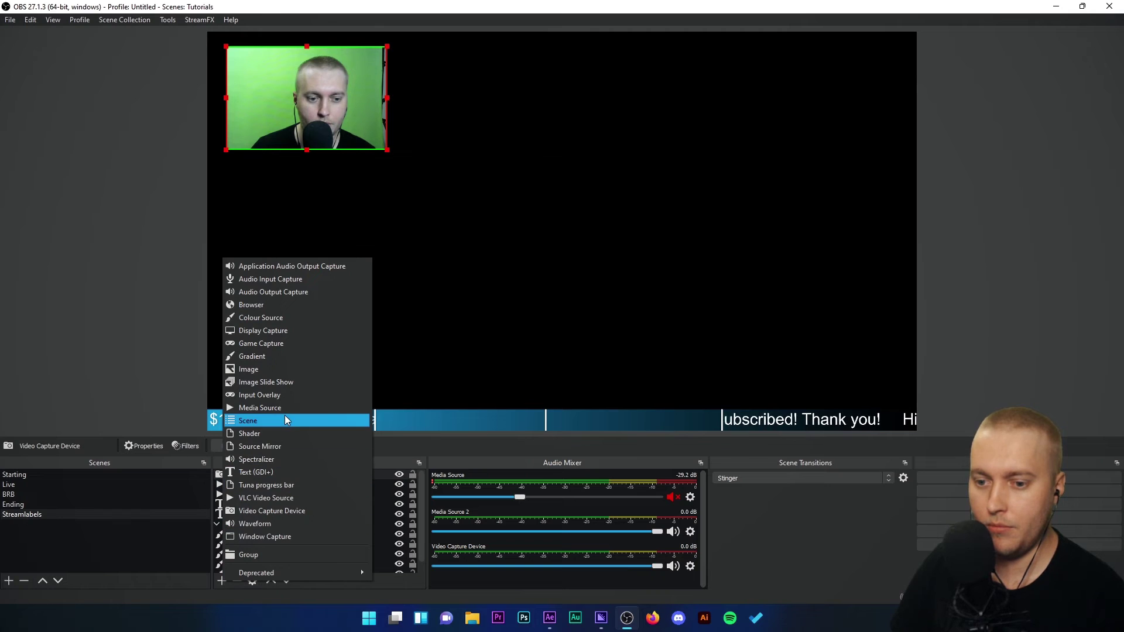
{"action": "left_click", "coordinate": [282, 407]}
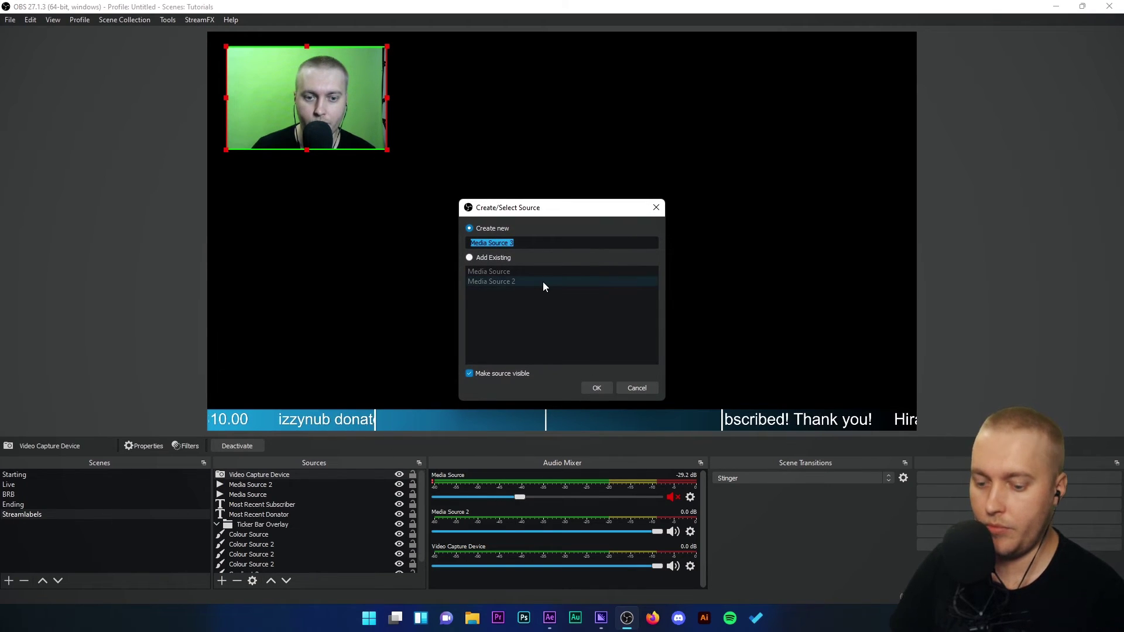
{"action": "type", "text": "Webcam"}
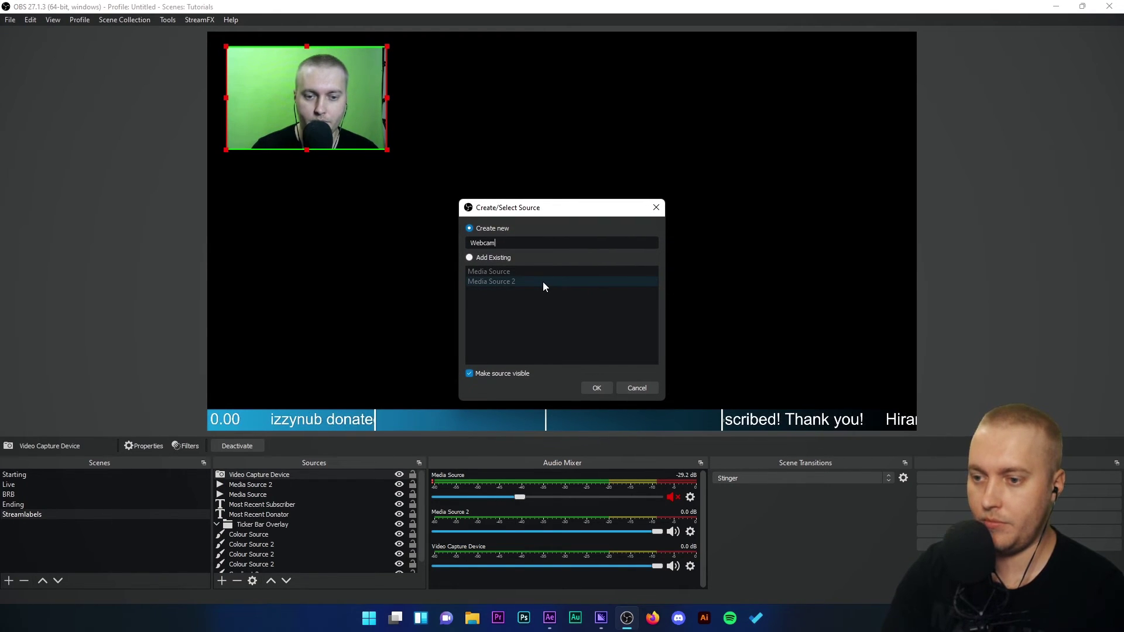
{"action": "type", "text": " Frame"}
{"action": "left_click", "coordinate": [597, 388]}
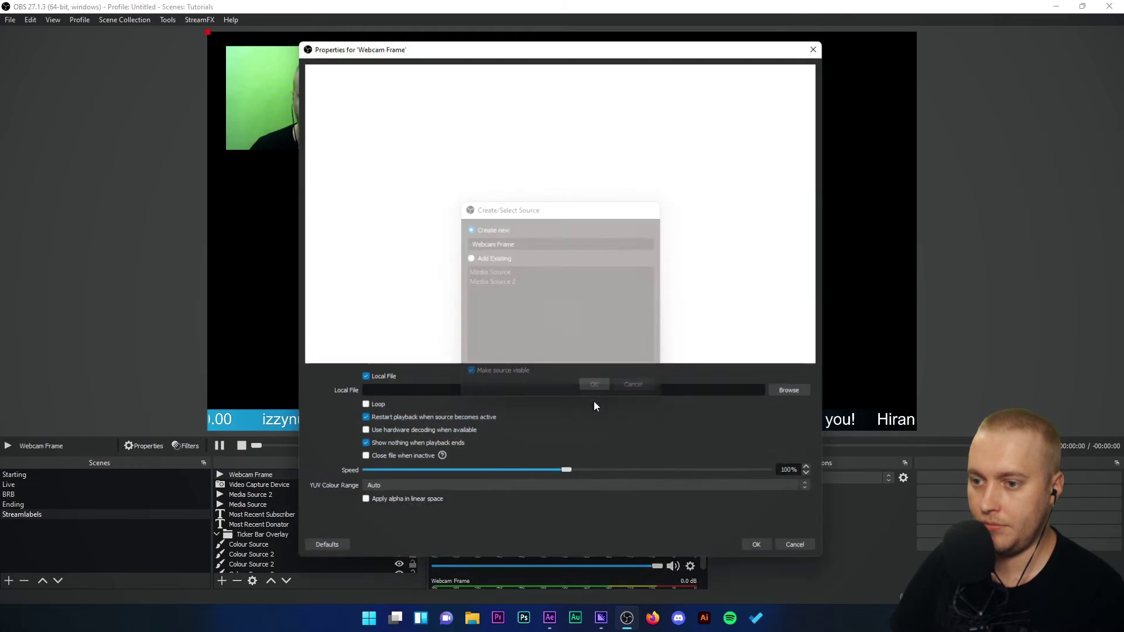
{"action": "left_click", "coordinate": [359, 410]}
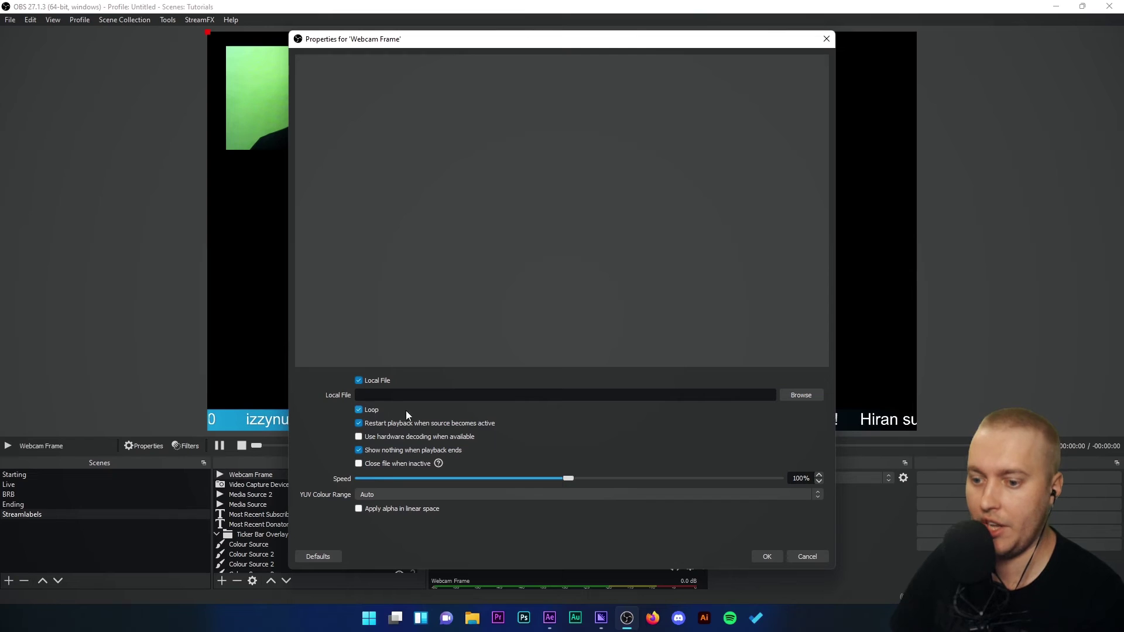
{"action": "left_click", "coordinate": [817, 398]}
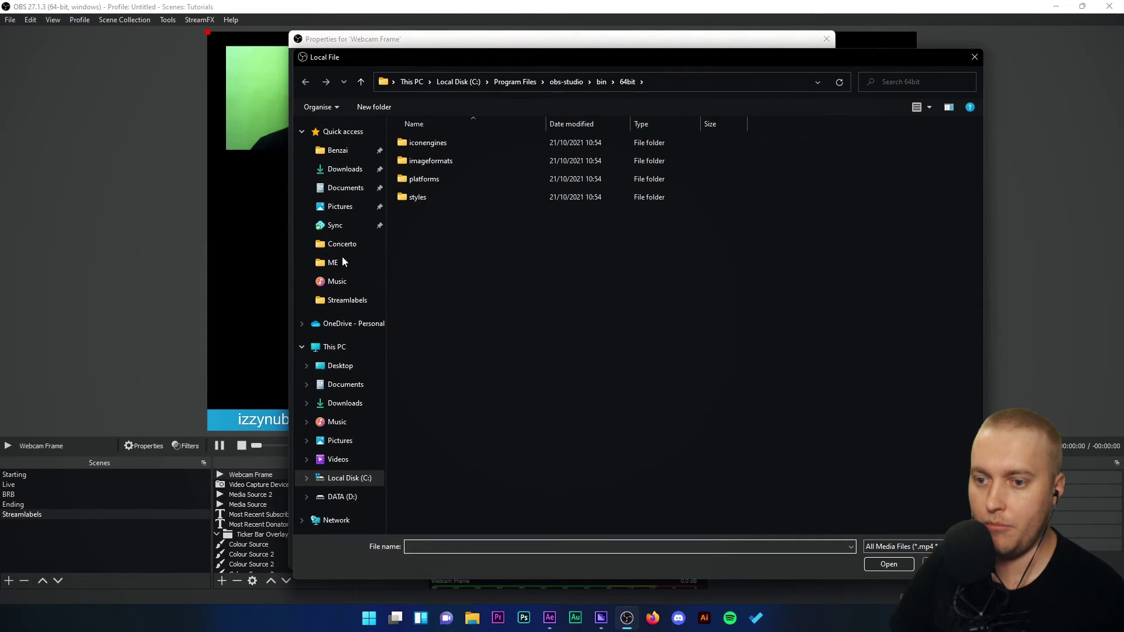
{"action": "left_click", "coordinate": [342, 285]}
{"action": "double_click", "coordinate": [438, 144]}
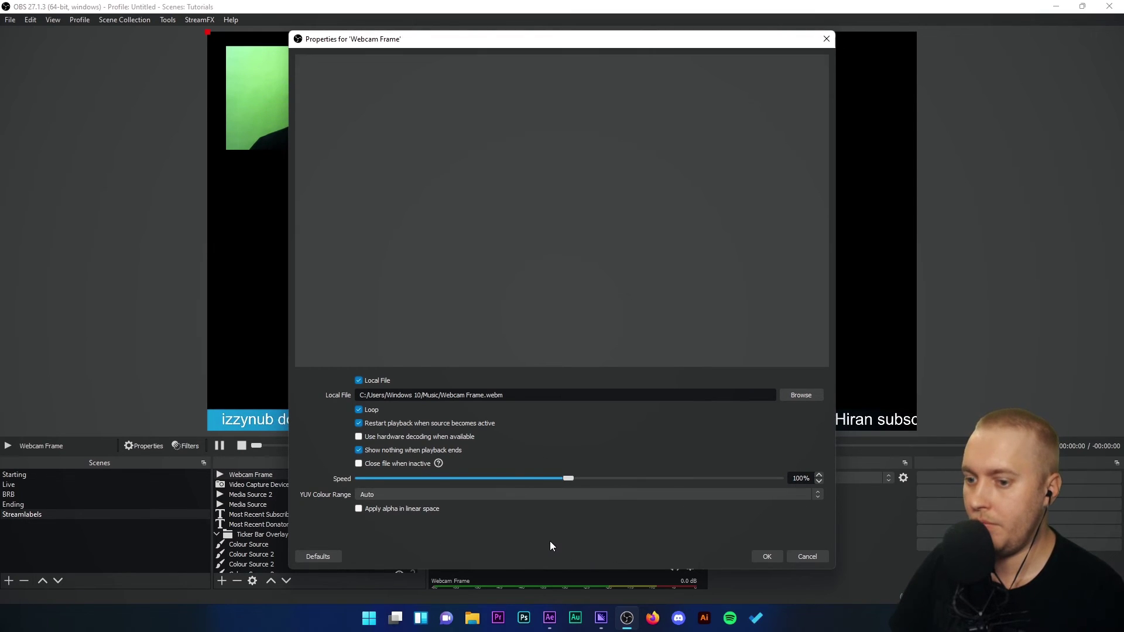
Shrink and position the Webcam Frame around the top-left webcam, trimming the webcam's bottom to fit inside
{"action": "left_click", "coordinate": [771, 558]}
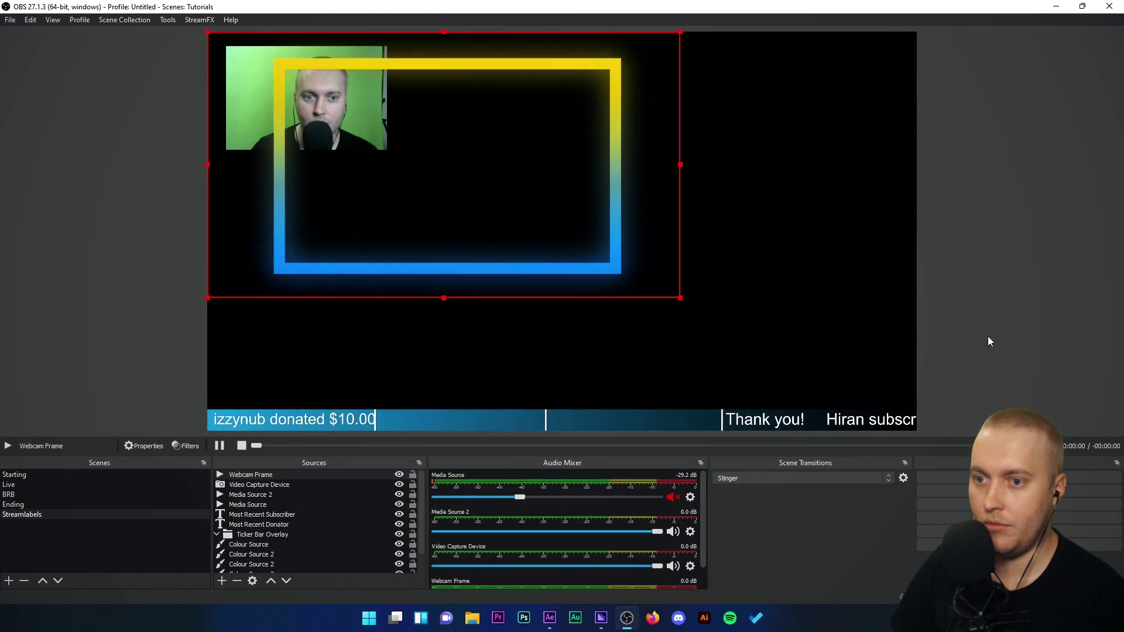
{"action": "left_click_drag", "start_coordinate": [607, 181], "coordinate": [578, 229]}
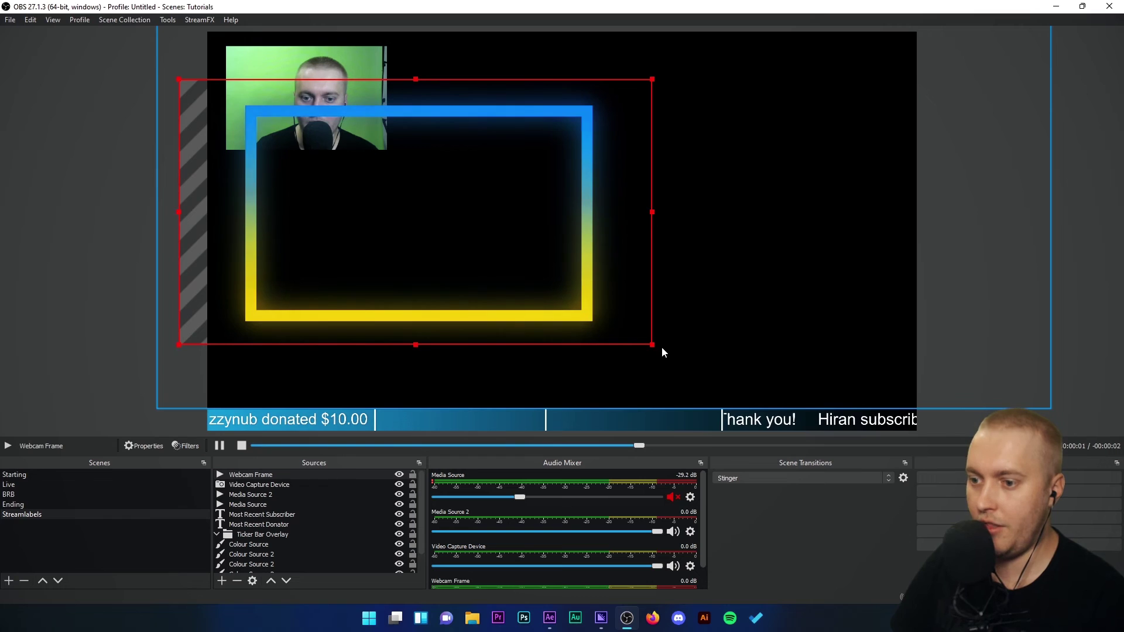
{"action": "left_click_drag", "start_coordinate": [653, 347], "coordinate": [393, 198]}
{"action": "left_click_drag", "start_coordinate": [341, 151], "coordinate": [357, 105]}
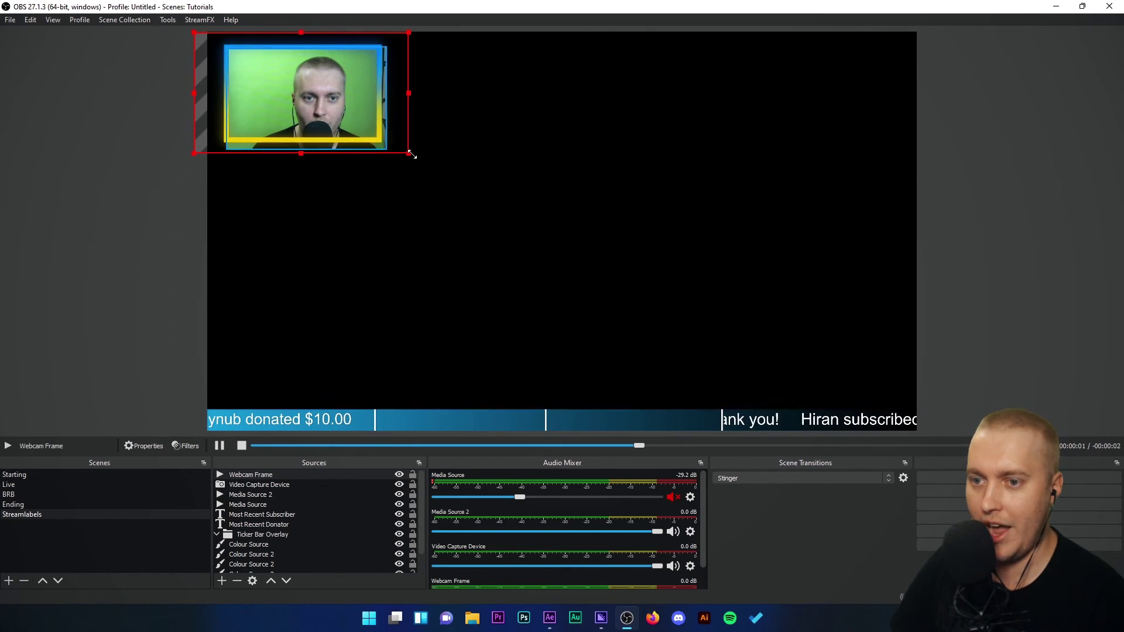
{"action": "left_click_drag", "start_coordinate": [411, 157], "coordinate": [421, 161]}
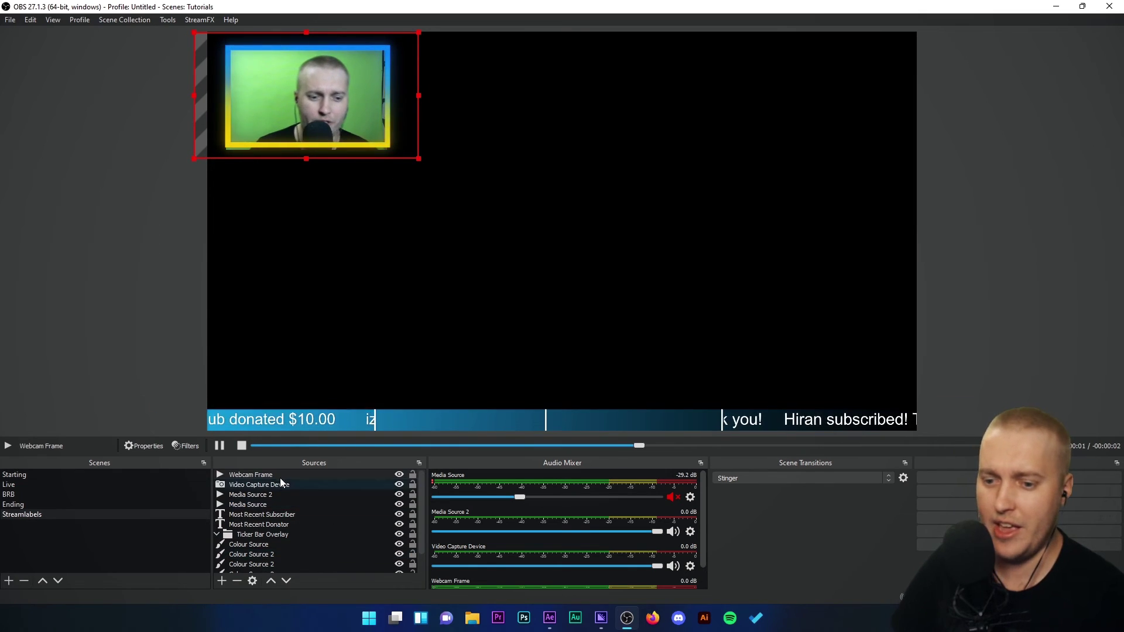
{"action": "left_click", "coordinate": [251, 484]}
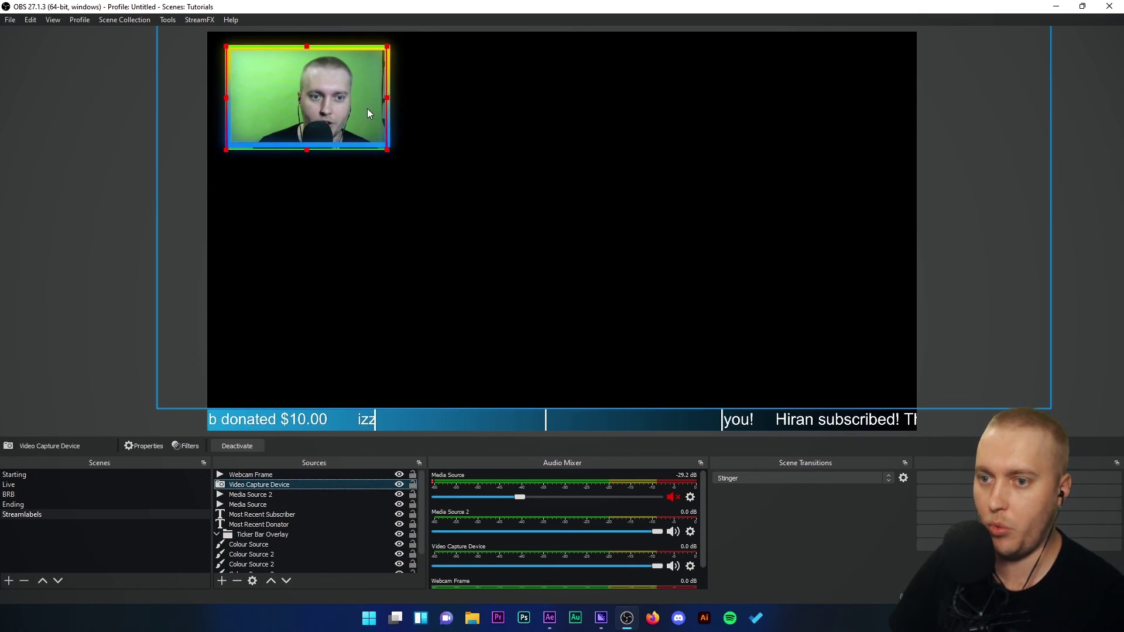
{"action": "left_click_drag", "start_coordinate": [307, 150], "coordinate": [305, 145]}
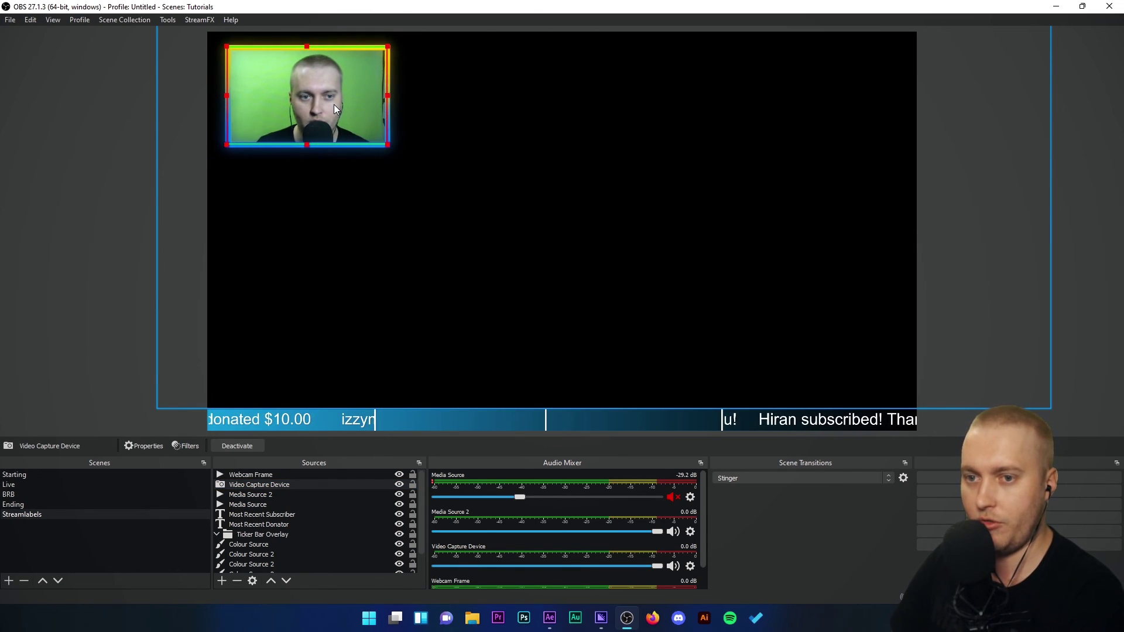
{"action": "left_click", "coordinate": [76, 254]}
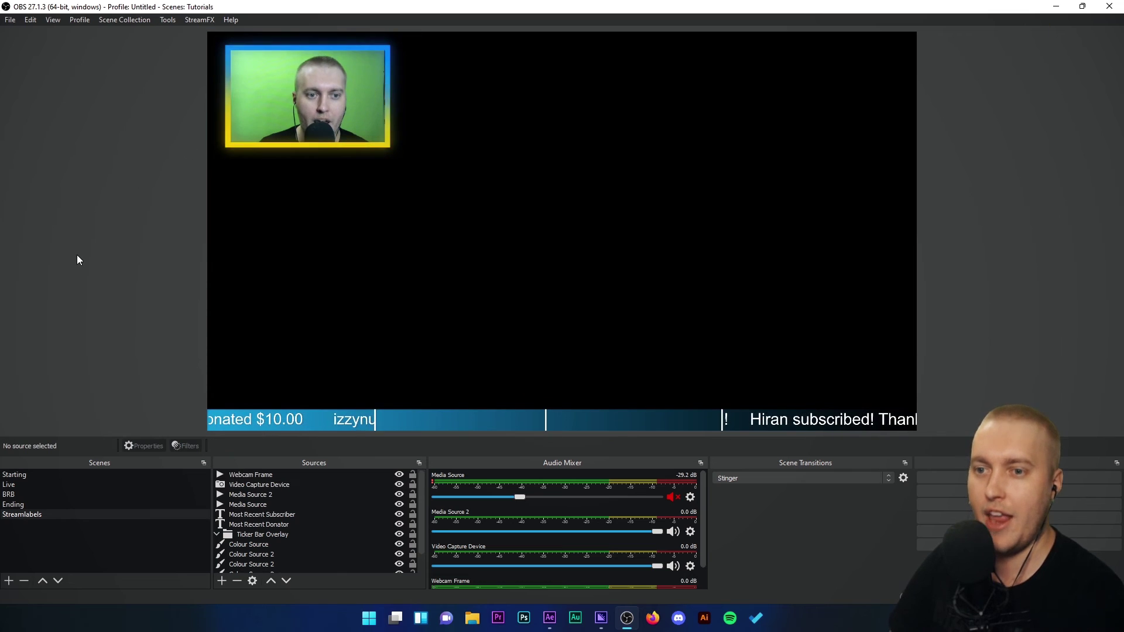